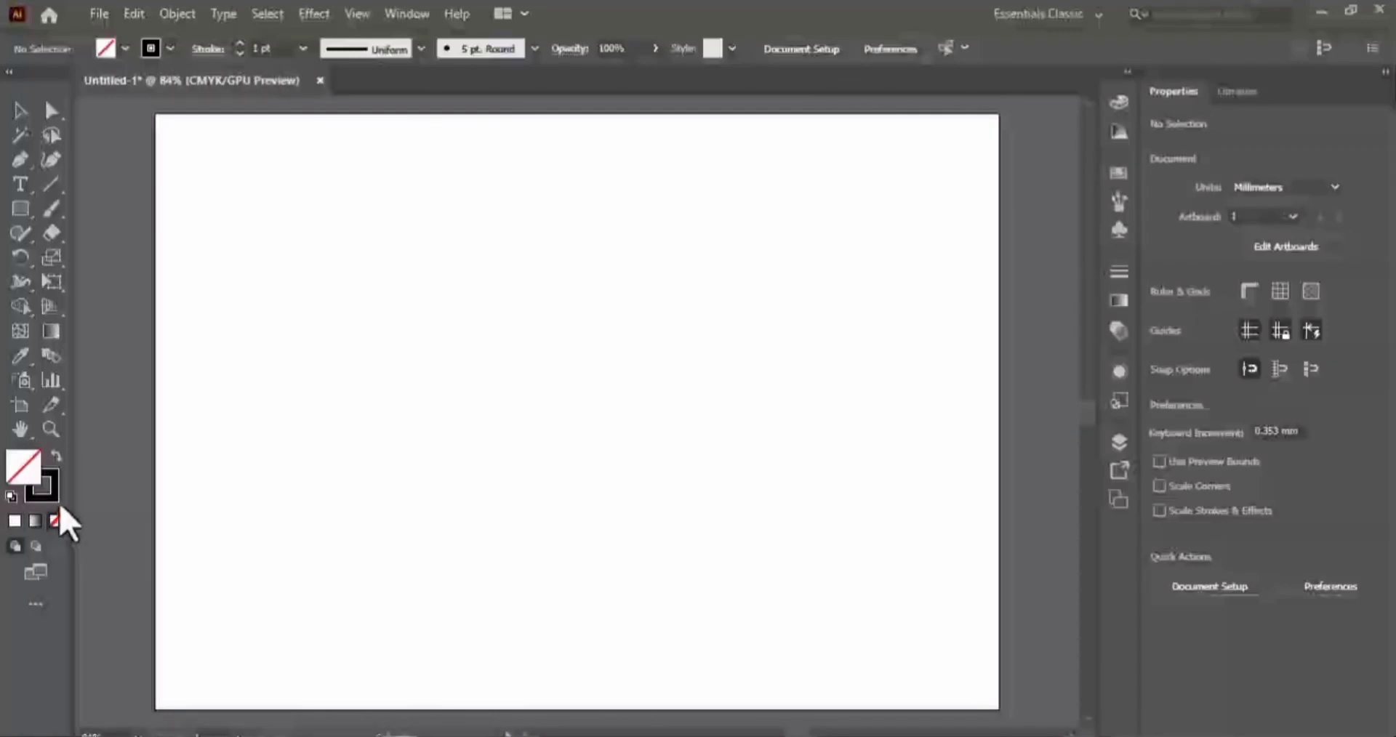
# - Bring up the stroke's colour controls and switch to the Ellipse Tool
pyautogui.click(55, 498)
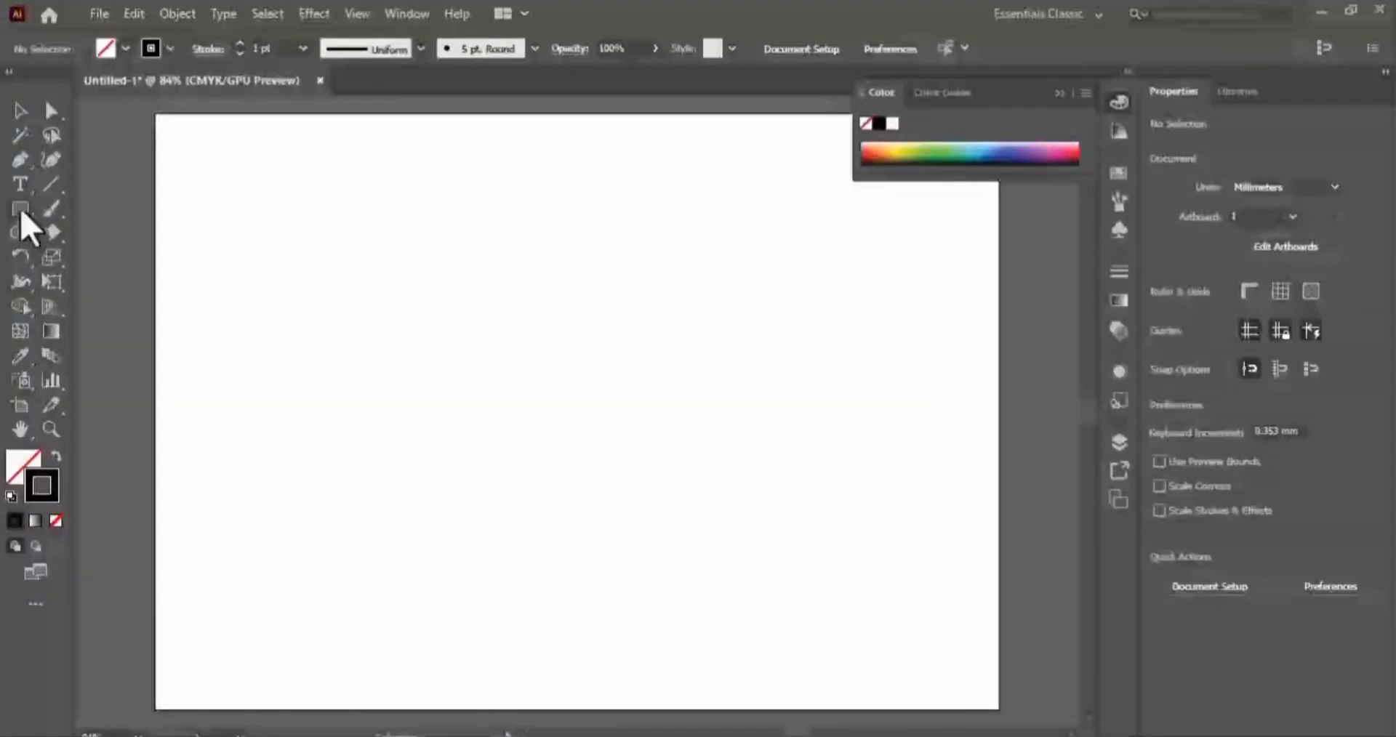
pyautogui.moveTo(20, 212); pyautogui.dragTo(111, 262)
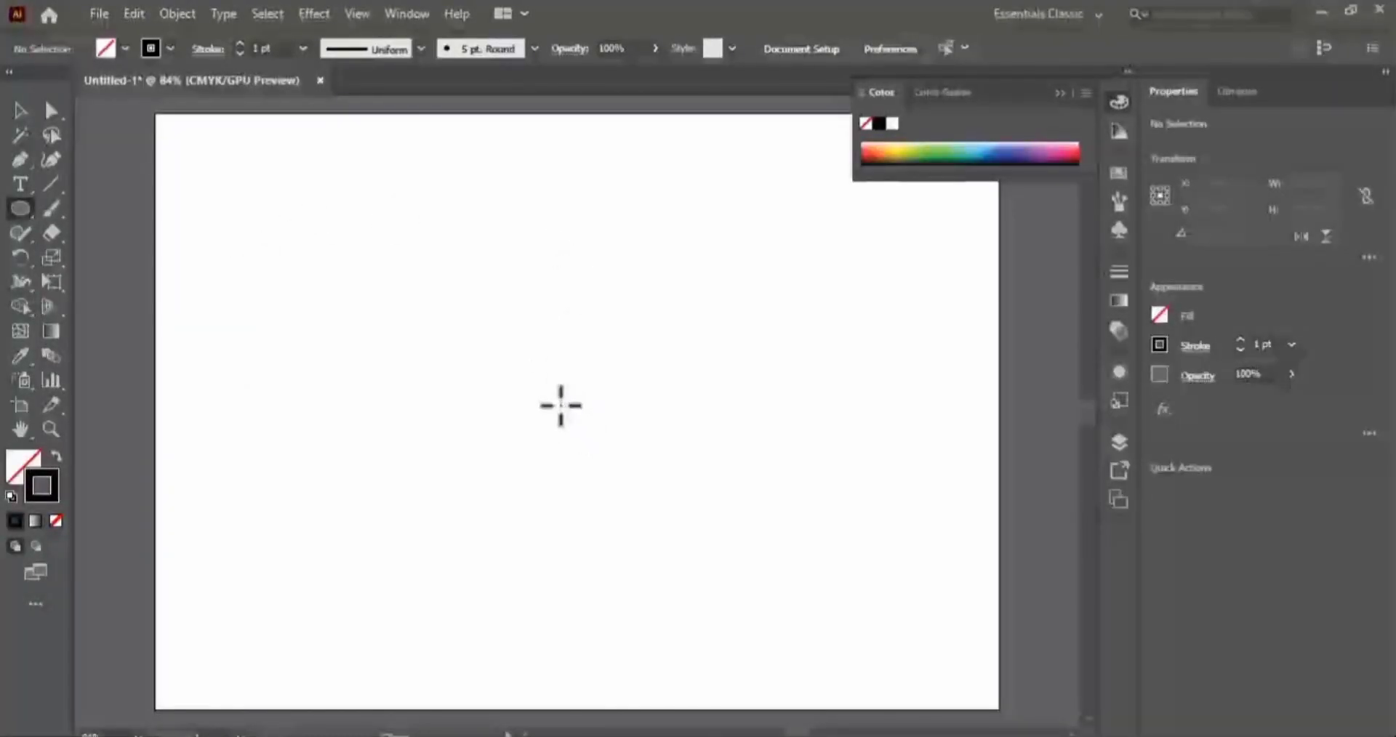
# - Draw a circle, place an overlapping copy to its right, and unite both with Pathfinder
pyautogui.moveTo(498, 353)
pyautogui.mouseDown()
pyautogui.moveTo(552, 427)
pyautogui.moveTo(608, 459)
pyautogui.mouseUp()
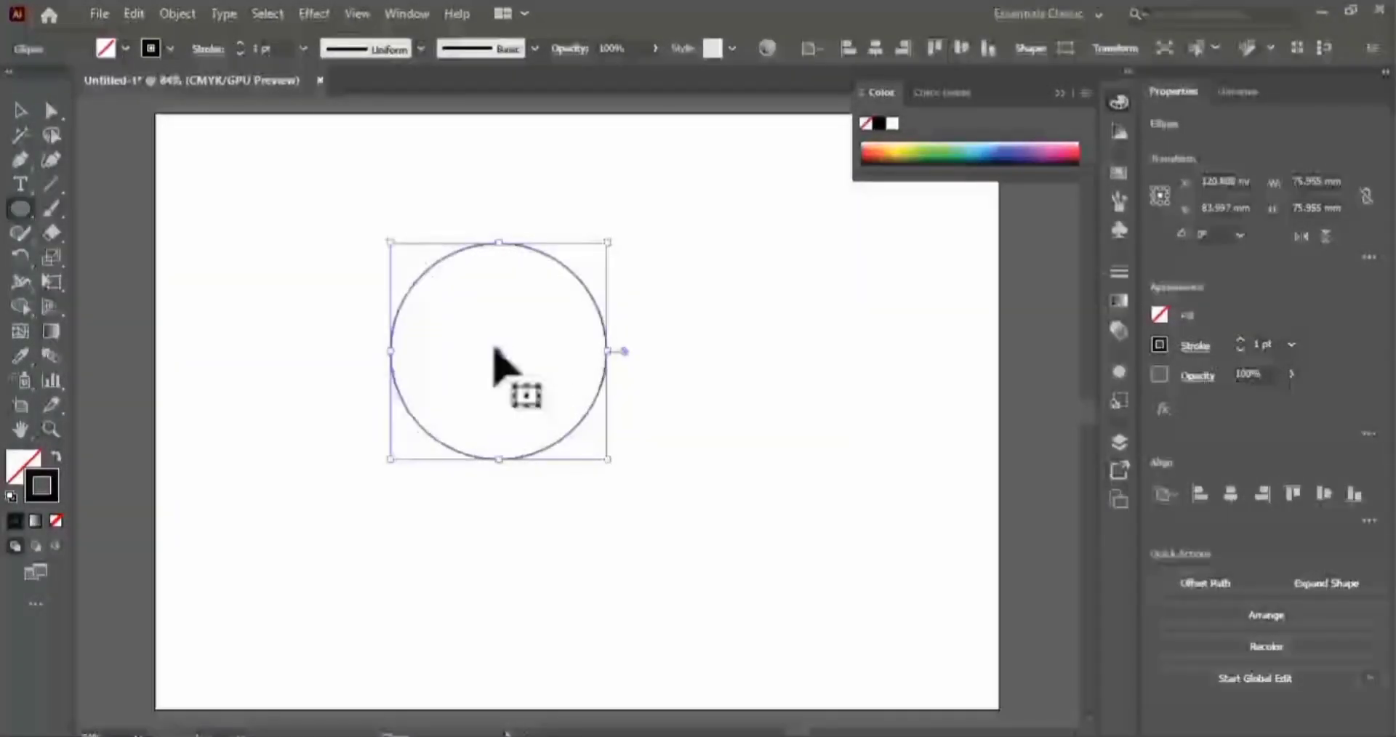
pyautogui.moveTo(499, 352); pyautogui.dragTo(608, 356)
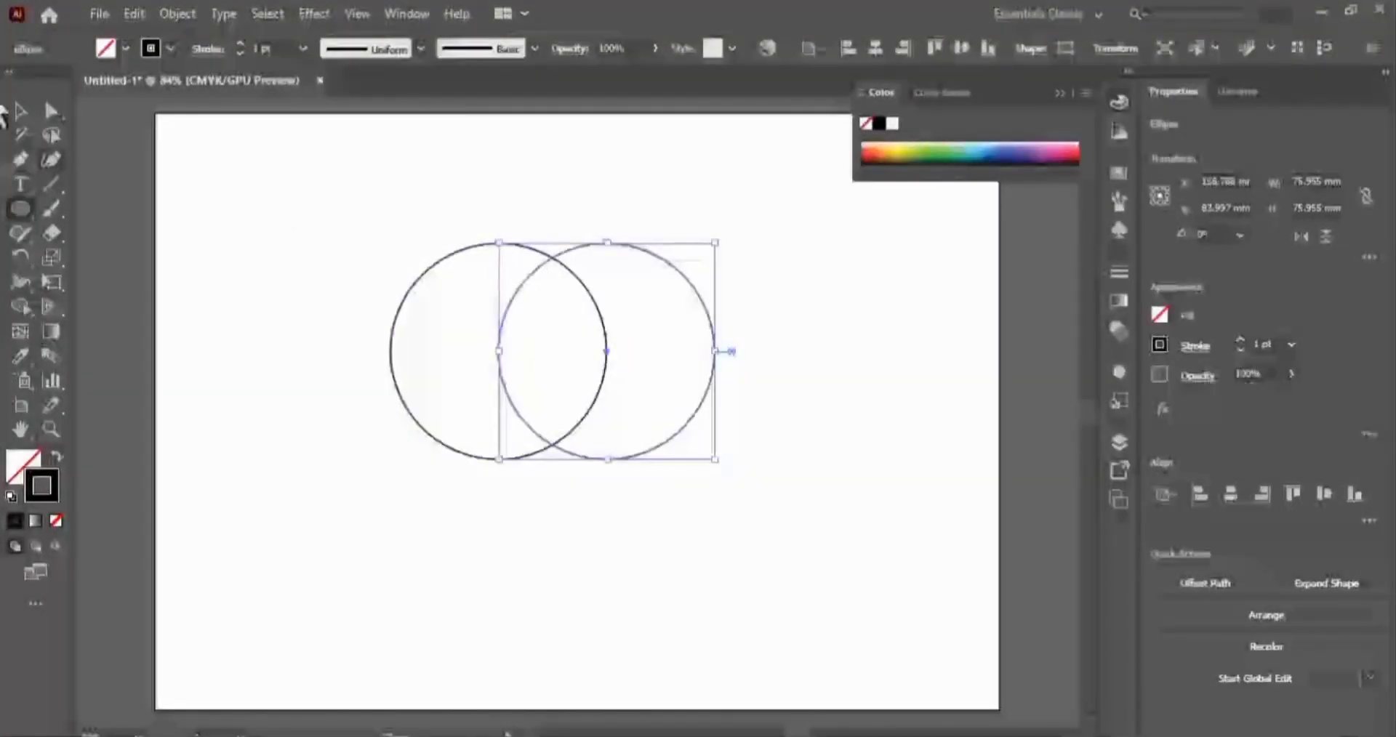
pyautogui.click(22, 111)
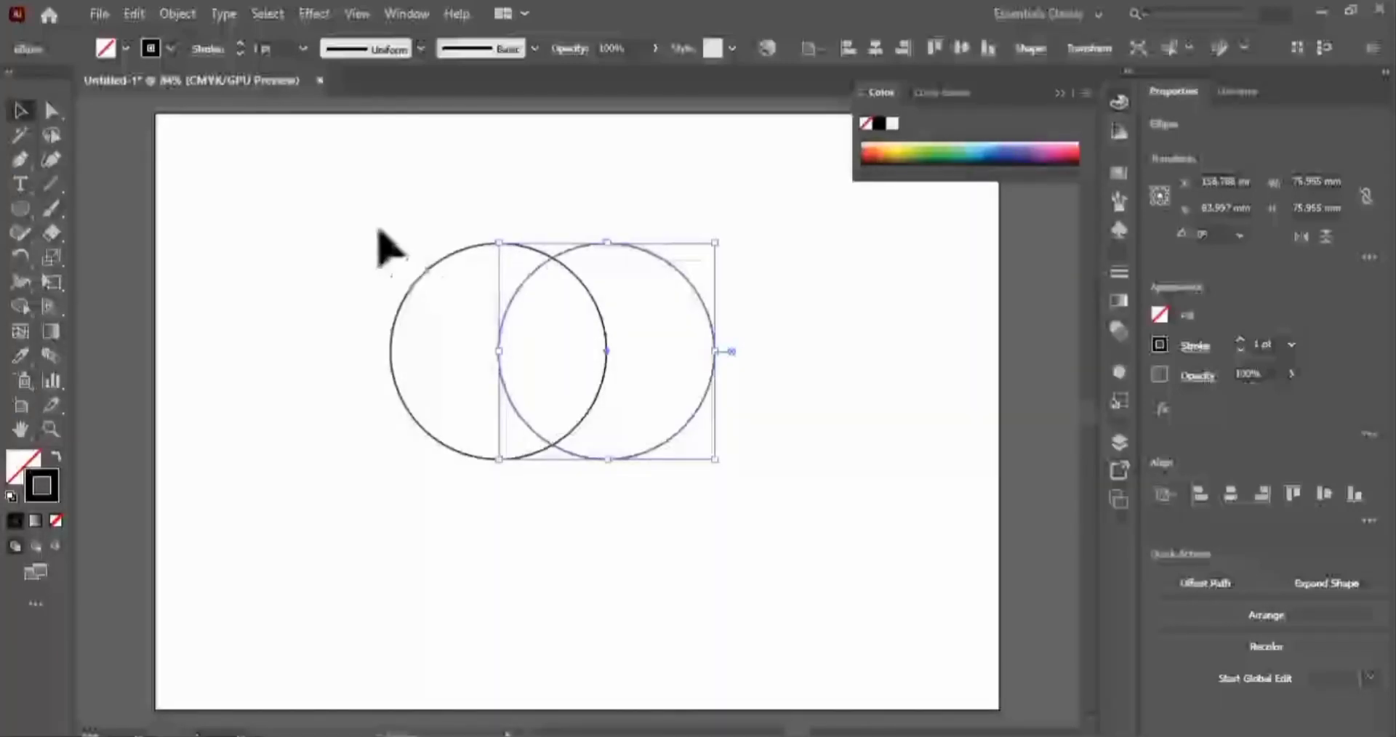
pyautogui.hotkey('ctrl', 'a')
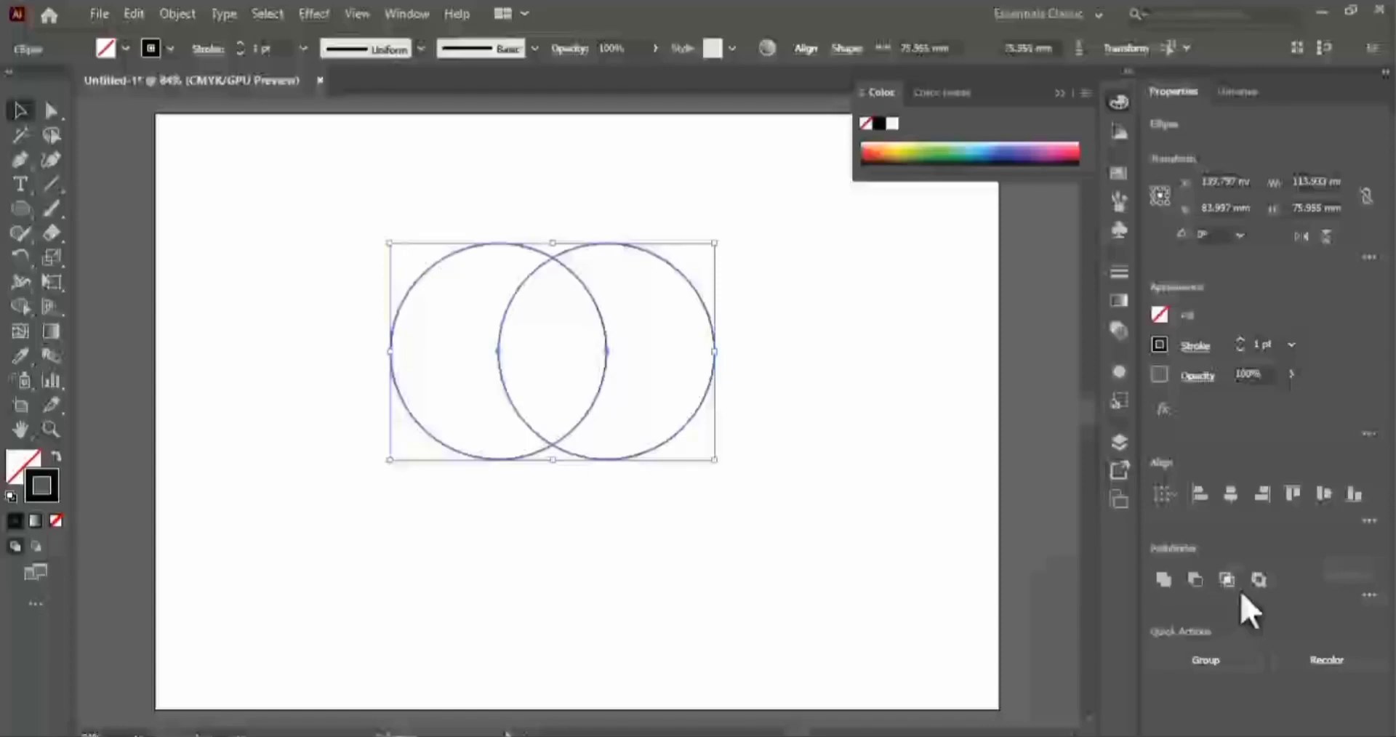
pyautogui.click(1165, 582)
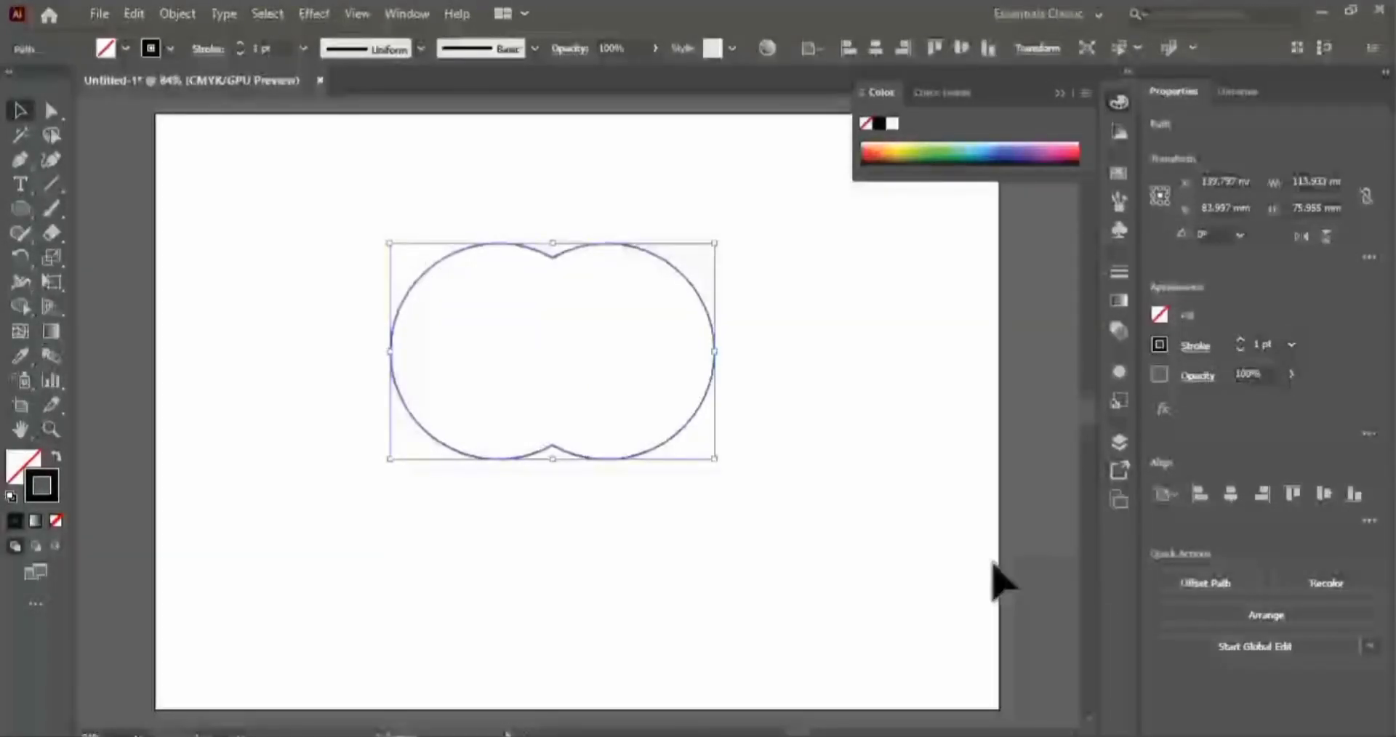
# - Round off the bottom and top notches of the merged shape with live corners
pyautogui.click(51, 110)
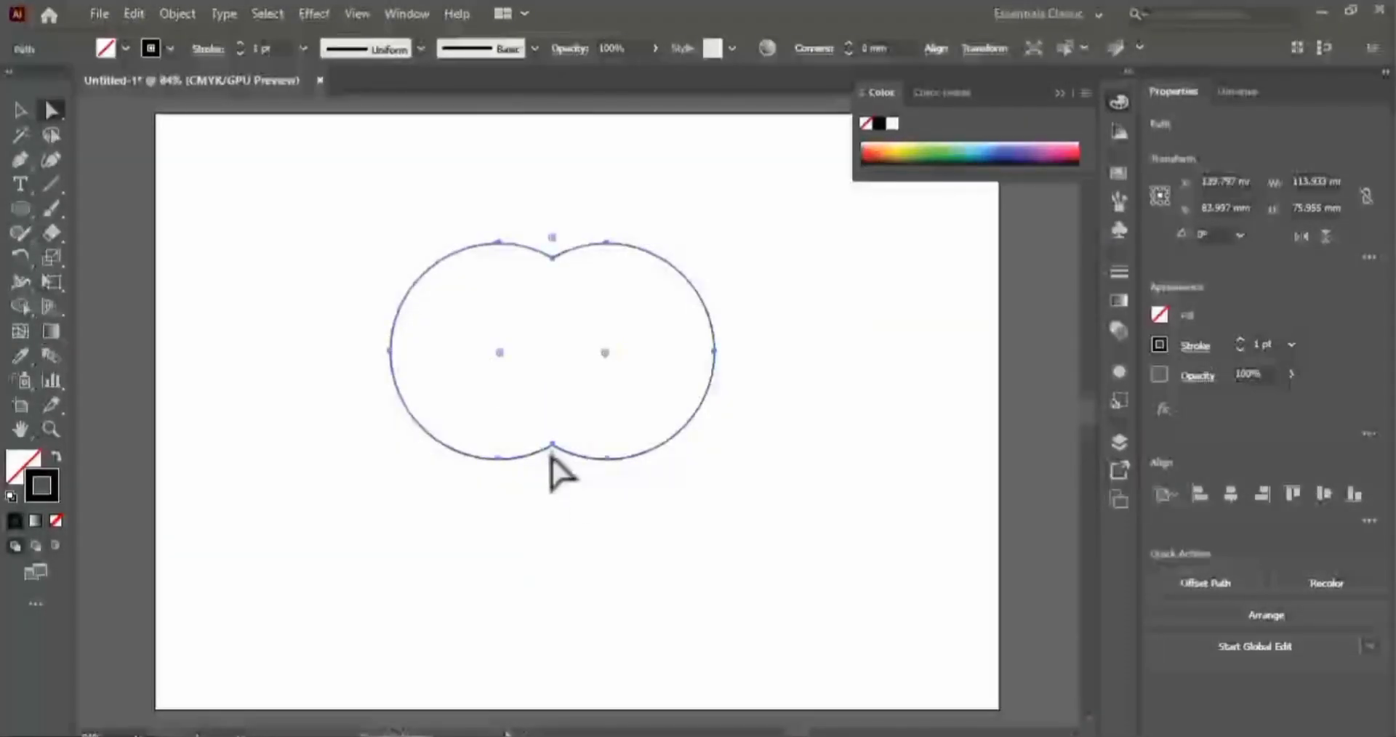
pyautogui.click(552, 444)
pyautogui.moveTo(552, 445); pyautogui.dragTo(552, 502)
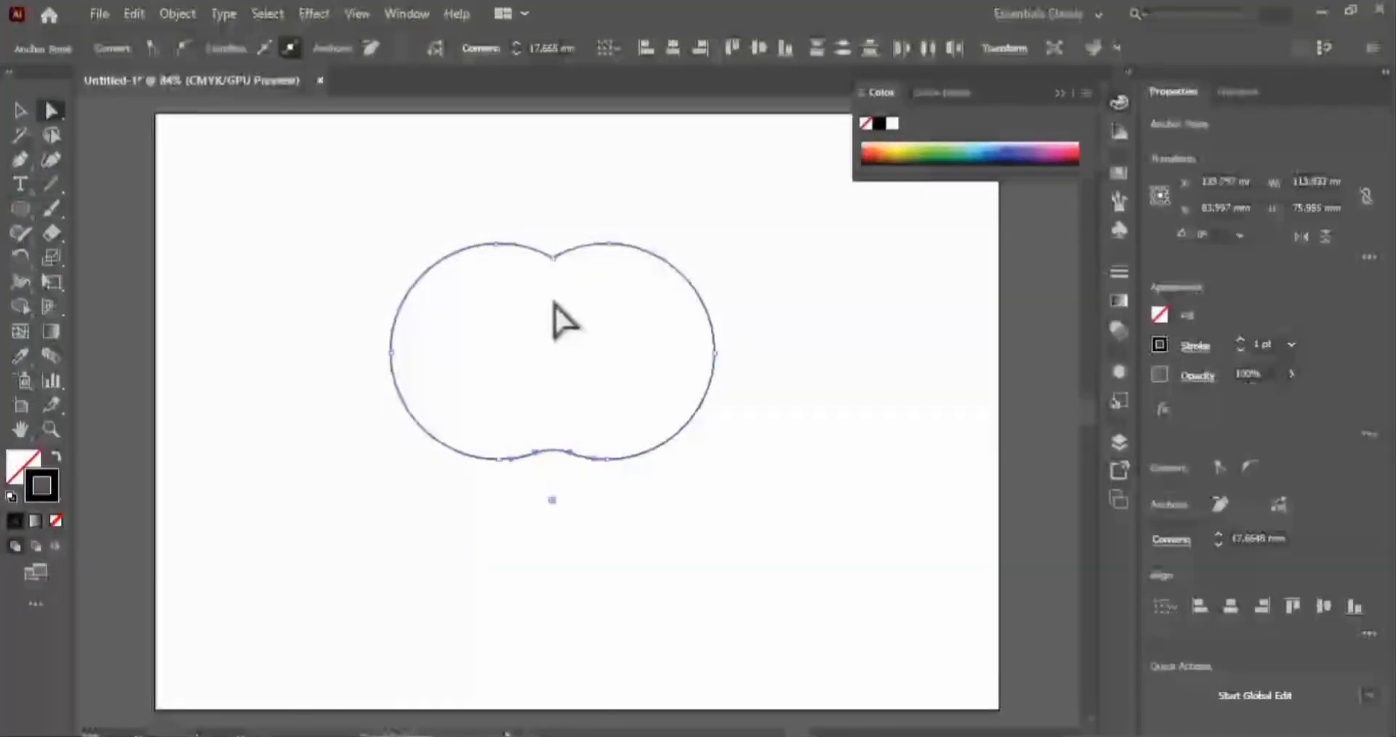
pyautogui.click(552, 256)
pyautogui.moveTo(554, 241); pyautogui.dragTo(558, 186)
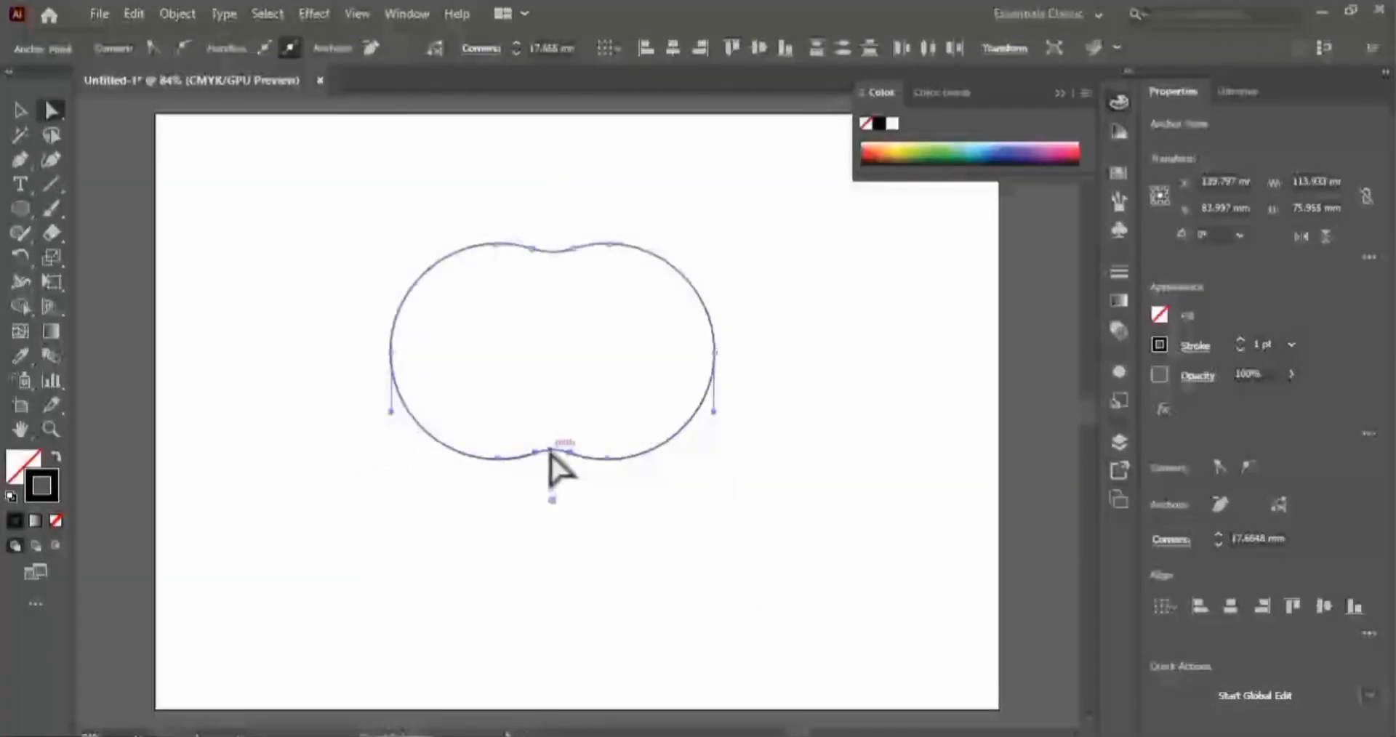
# - Pull the bottom of the shape down about 35 mm to lengthen it
pyautogui.moveTo(551, 453); pyautogui.dragTo(552, 554)
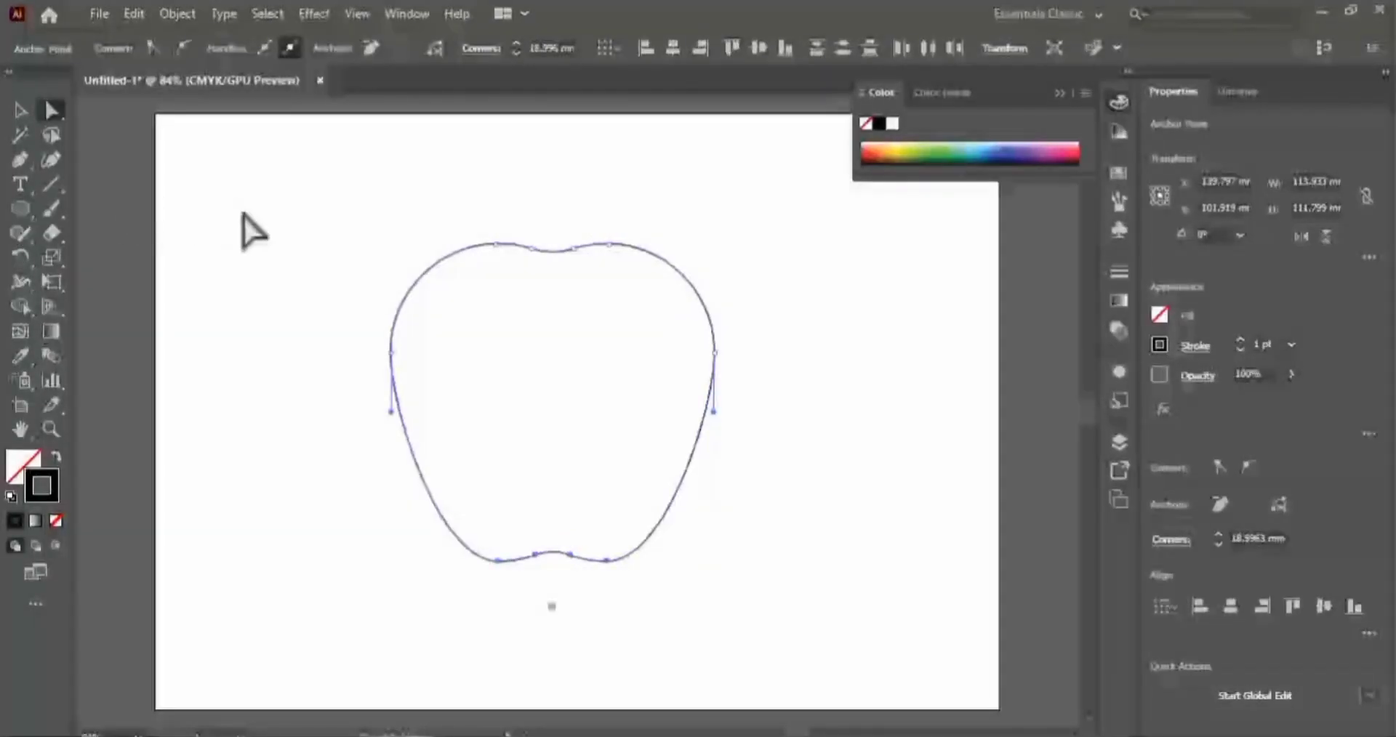
pyautogui.click(21, 112)
pyautogui.click(199, 212)
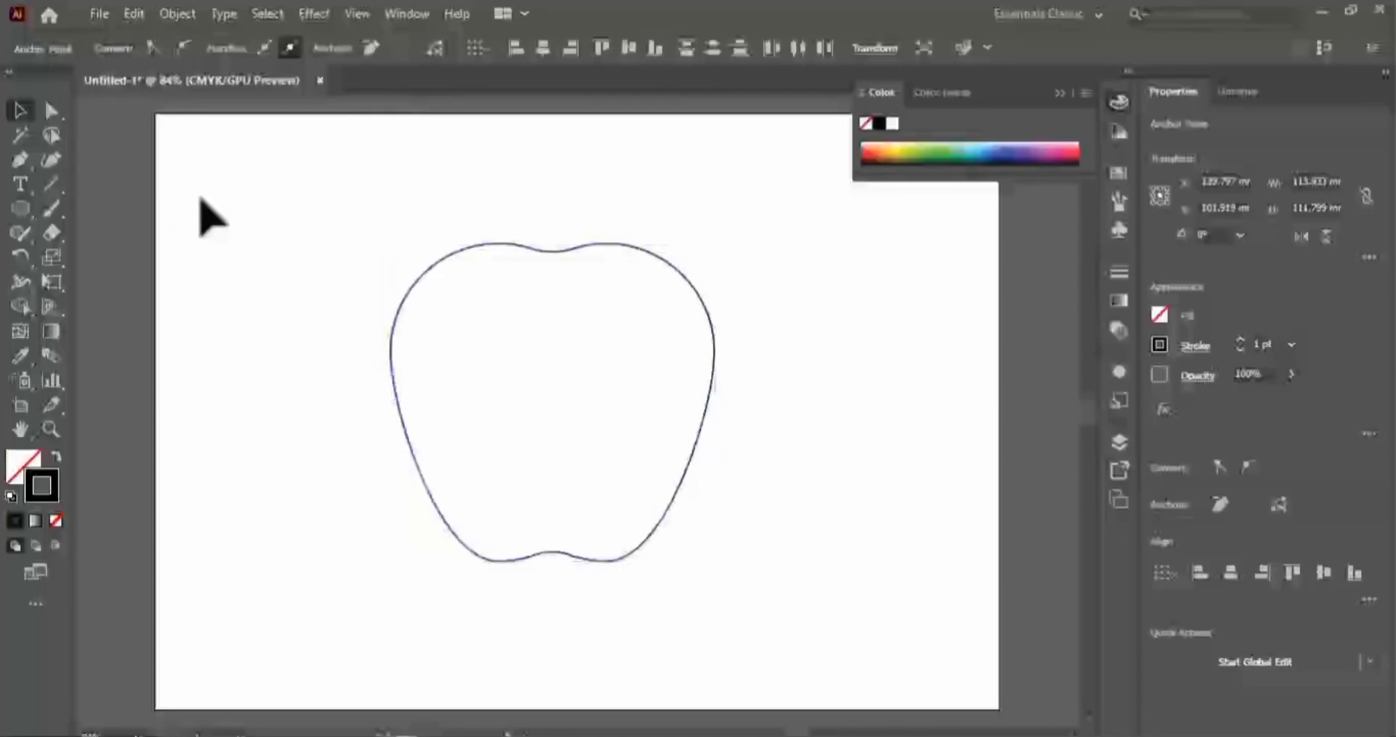
# - Draw a circle about 60.8 mm wide and set it over the apple's right edge
pyautogui.click(22, 211)
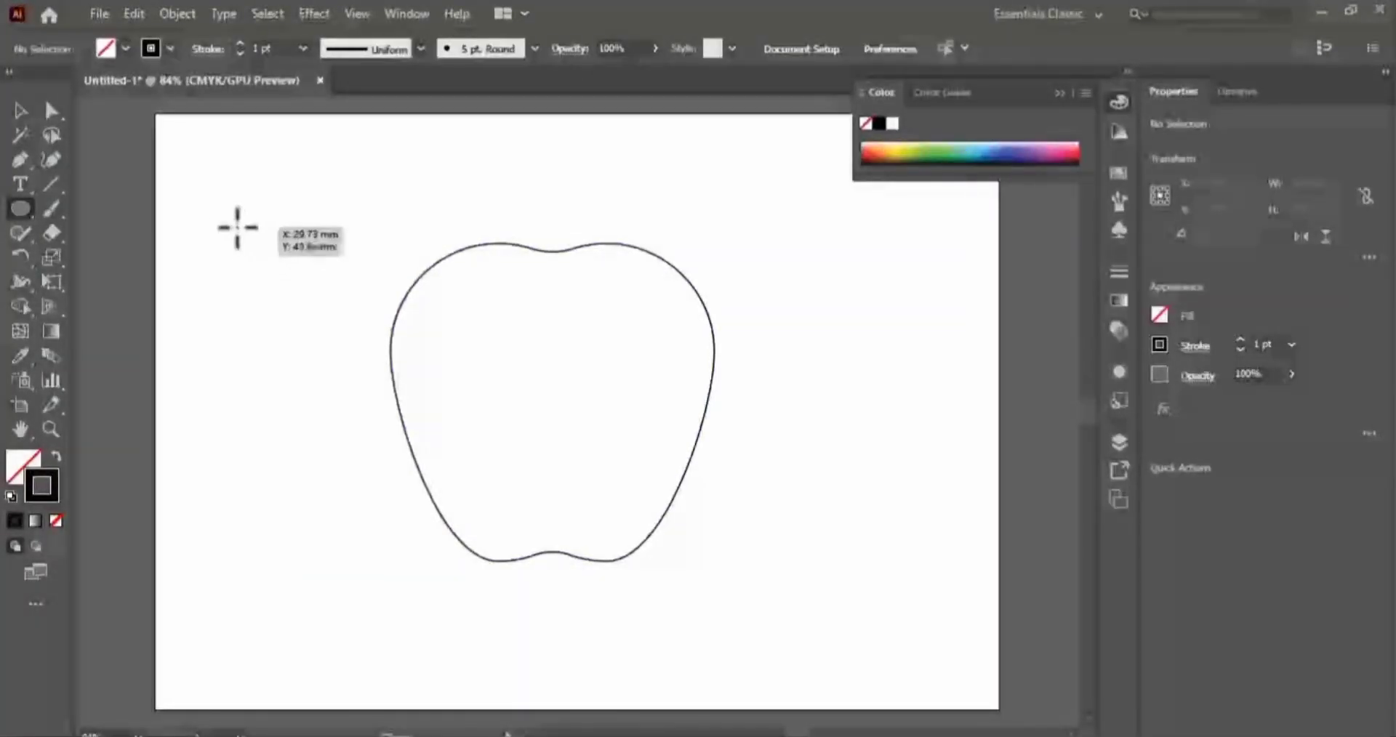
pyautogui.moveTo(224, 215); pyautogui.dragTo(358, 387)
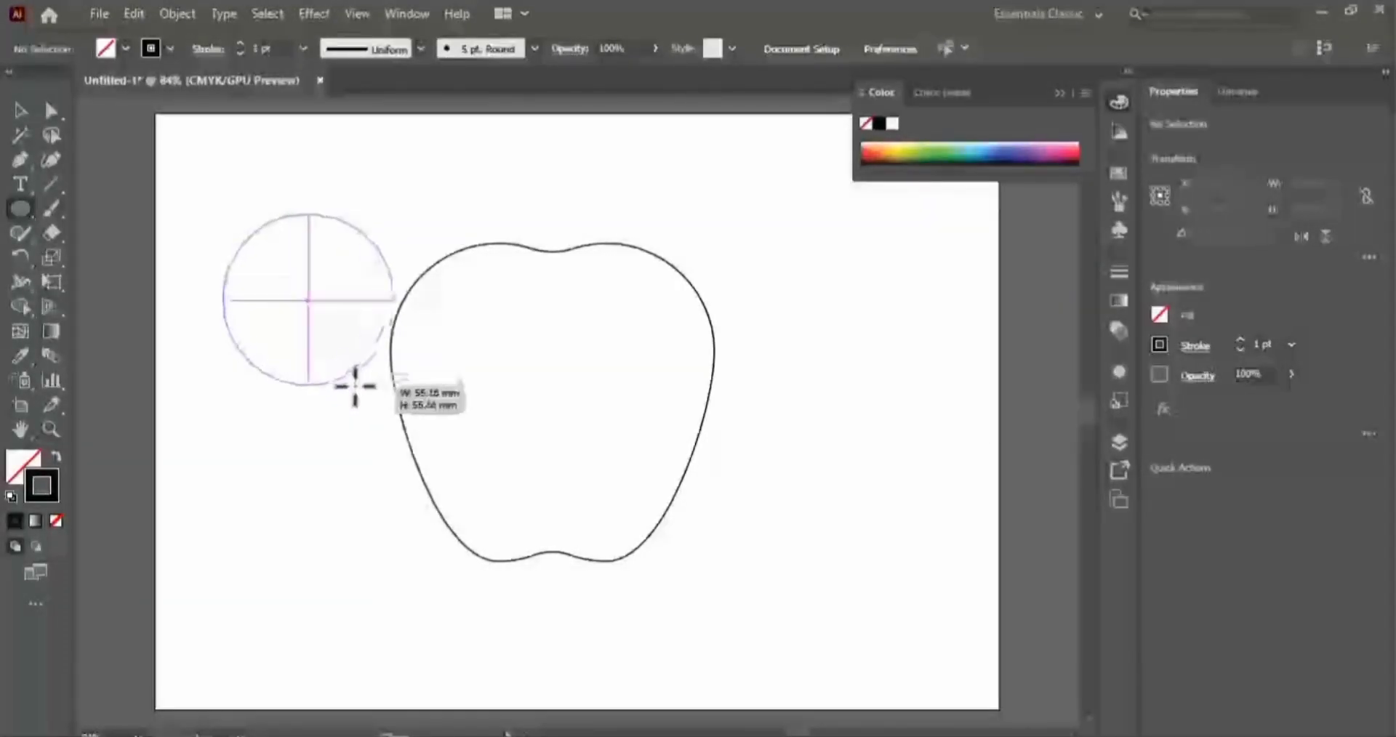
pyautogui.moveTo(358, 388); pyautogui.dragTo(357, 387)
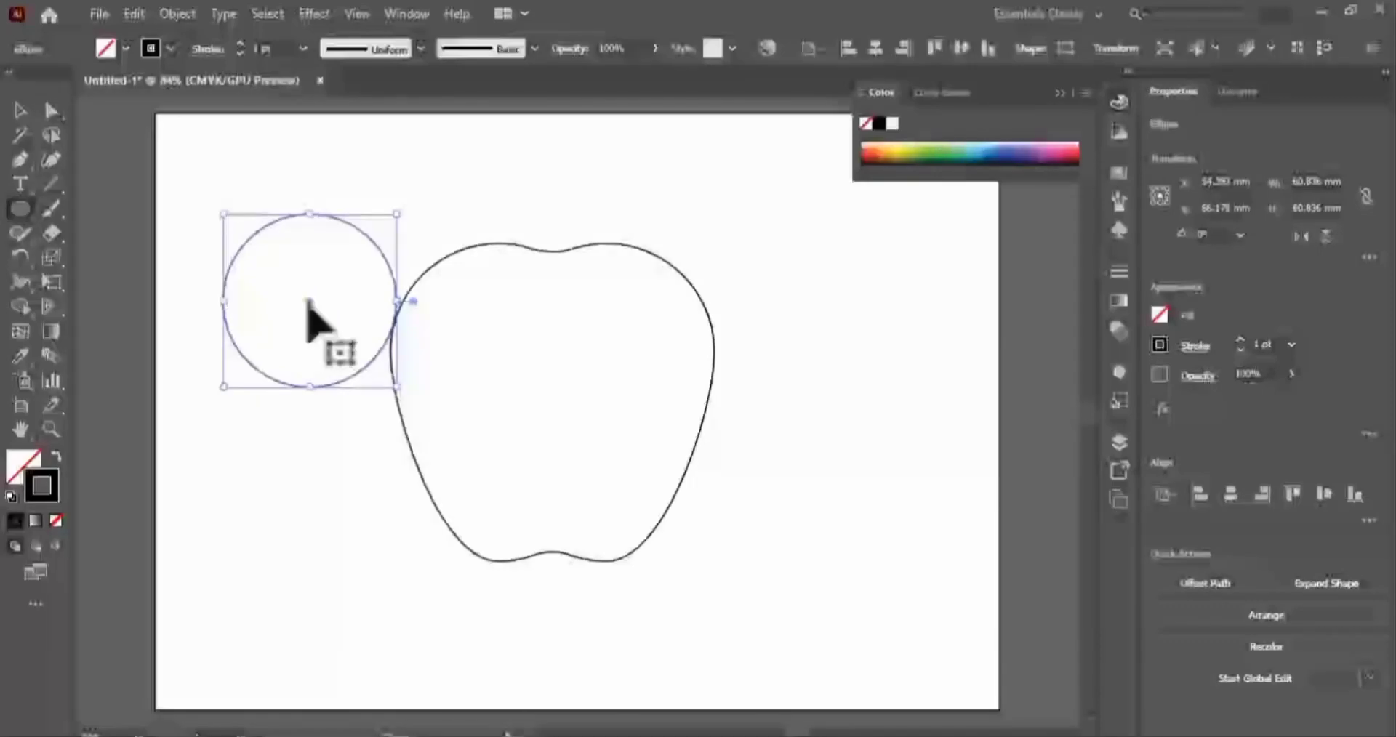
pyautogui.moveTo(309, 301); pyautogui.dragTo(723, 360)
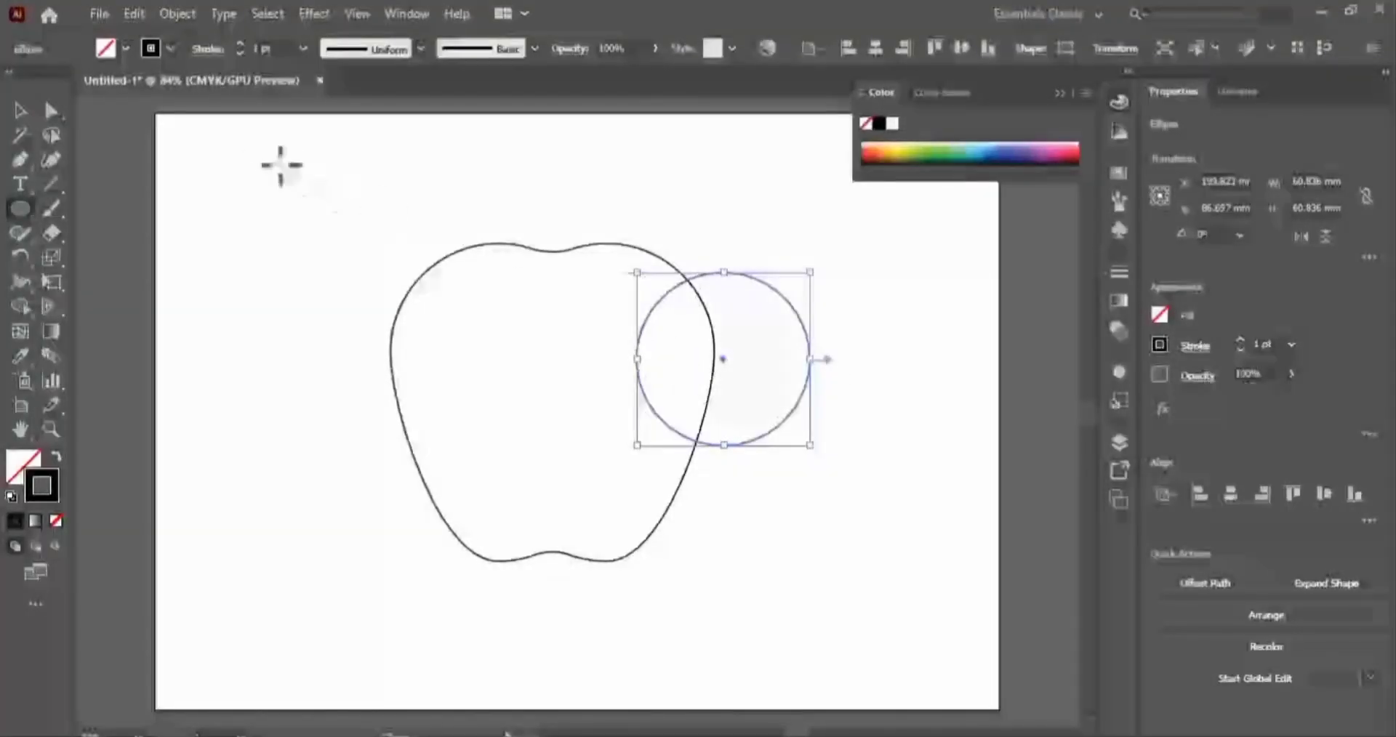
# - Subtract the circle from the apple with Minus Front to carve the bite
pyautogui.click(21, 111)
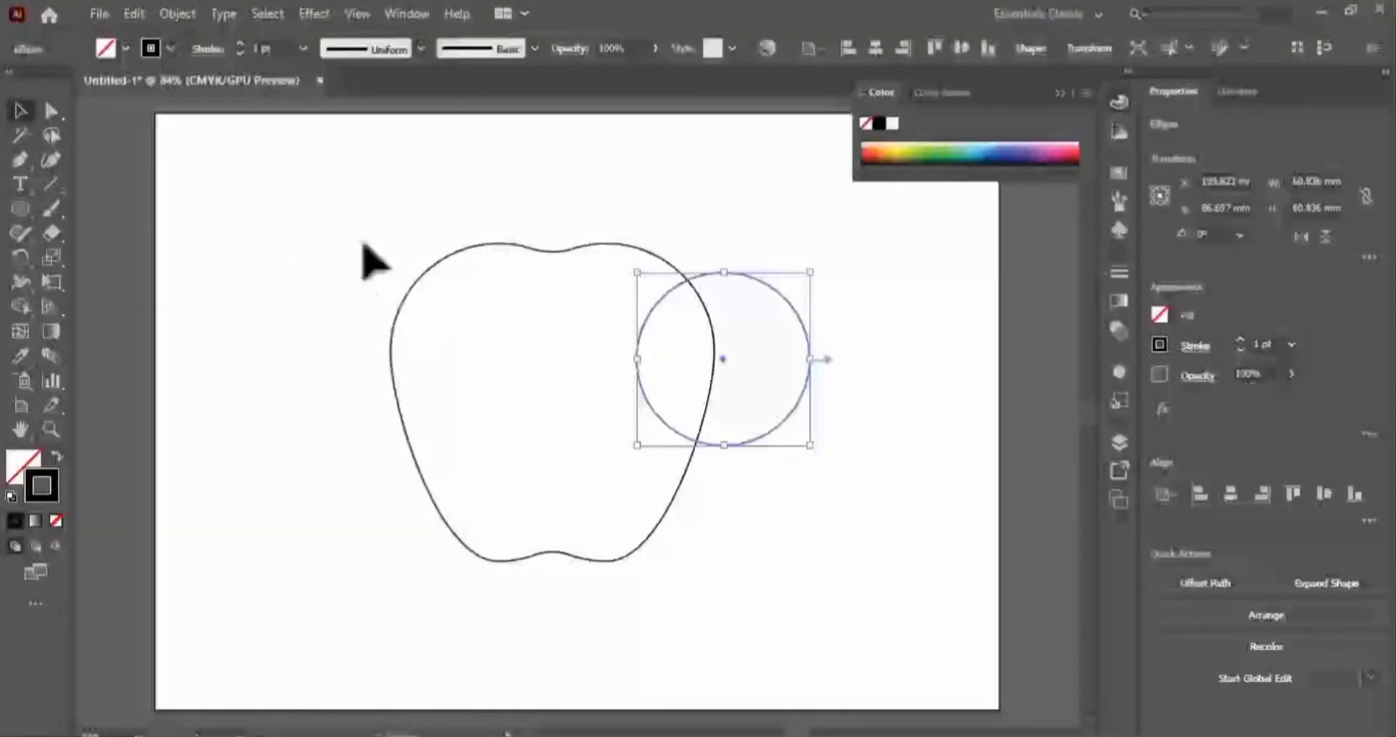
pyautogui.hotkey('ctrl', 'a')
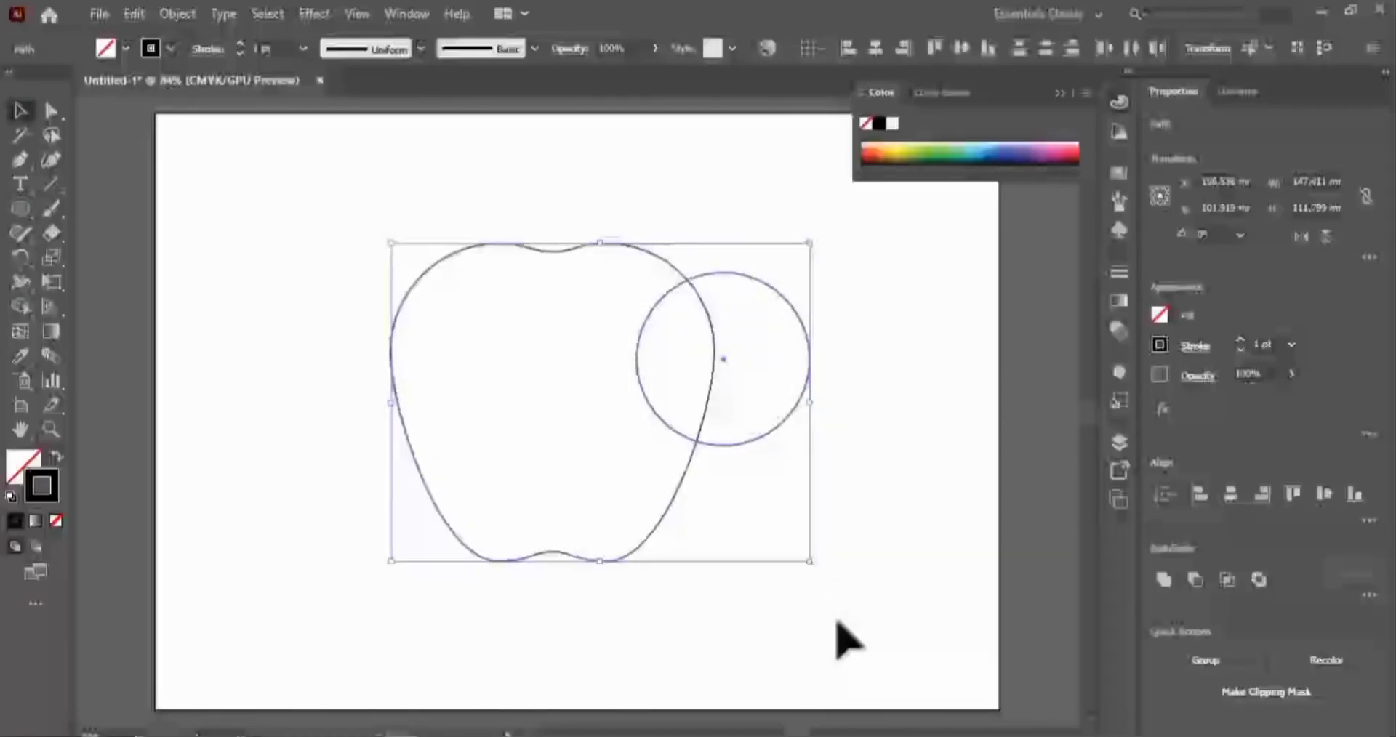
pyautogui.click(1195, 580)
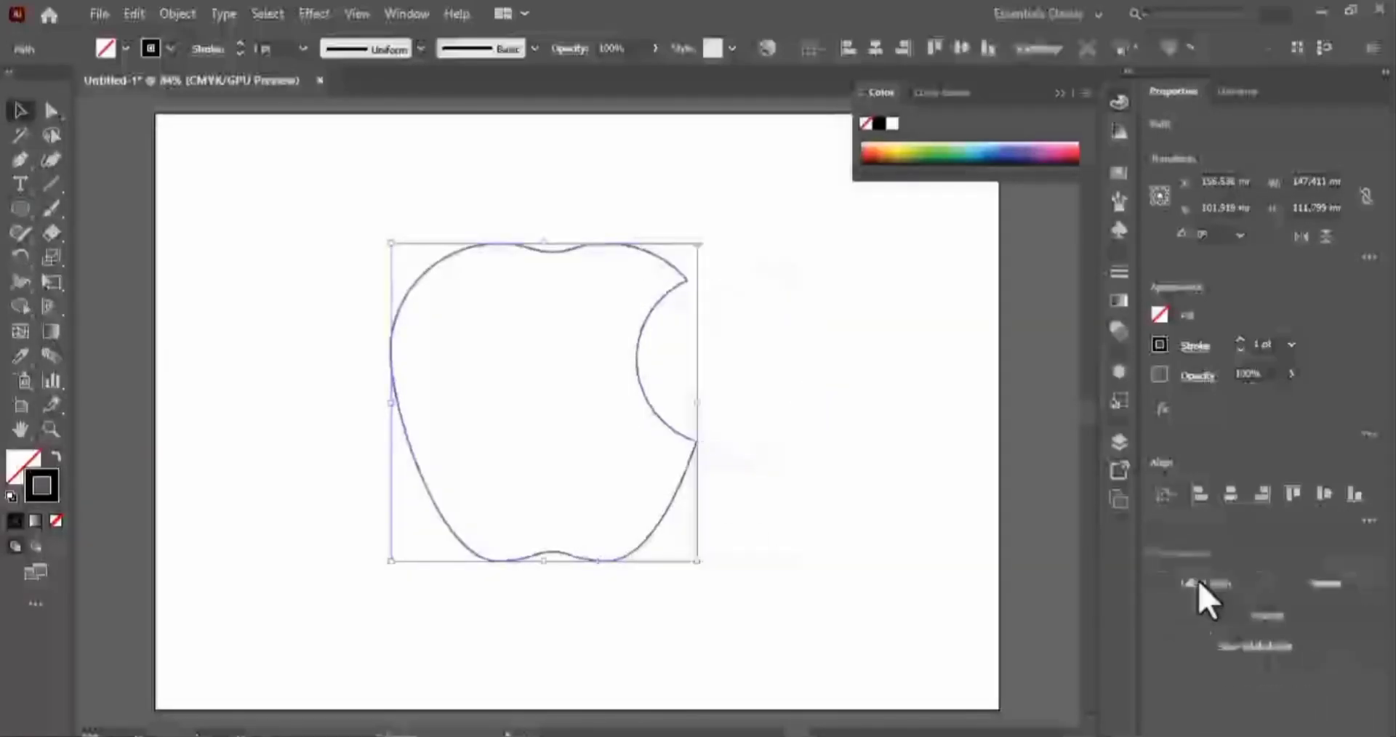
pyautogui.click(925, 542)
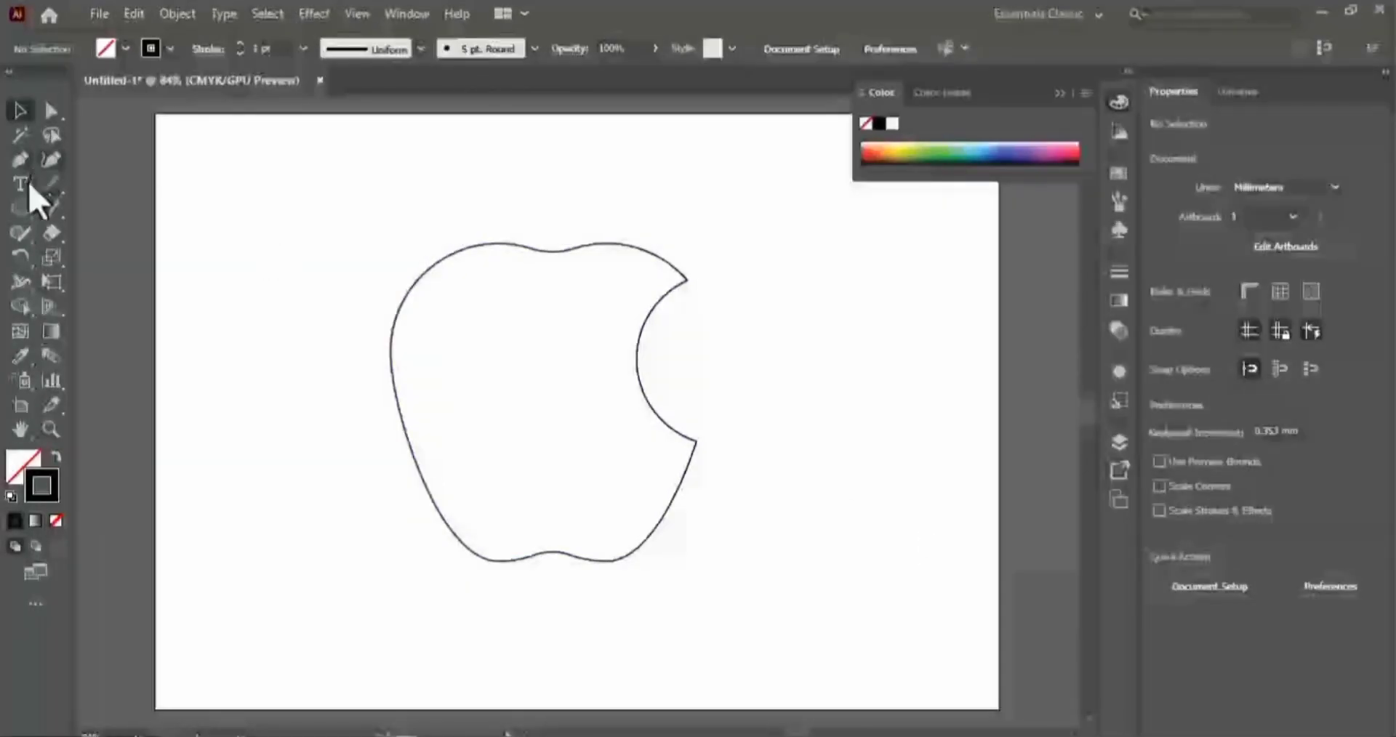
# - Make a lens shape by intersecting a 52 mm circle with an overlapping copy
pyautogui.click(20, 209)
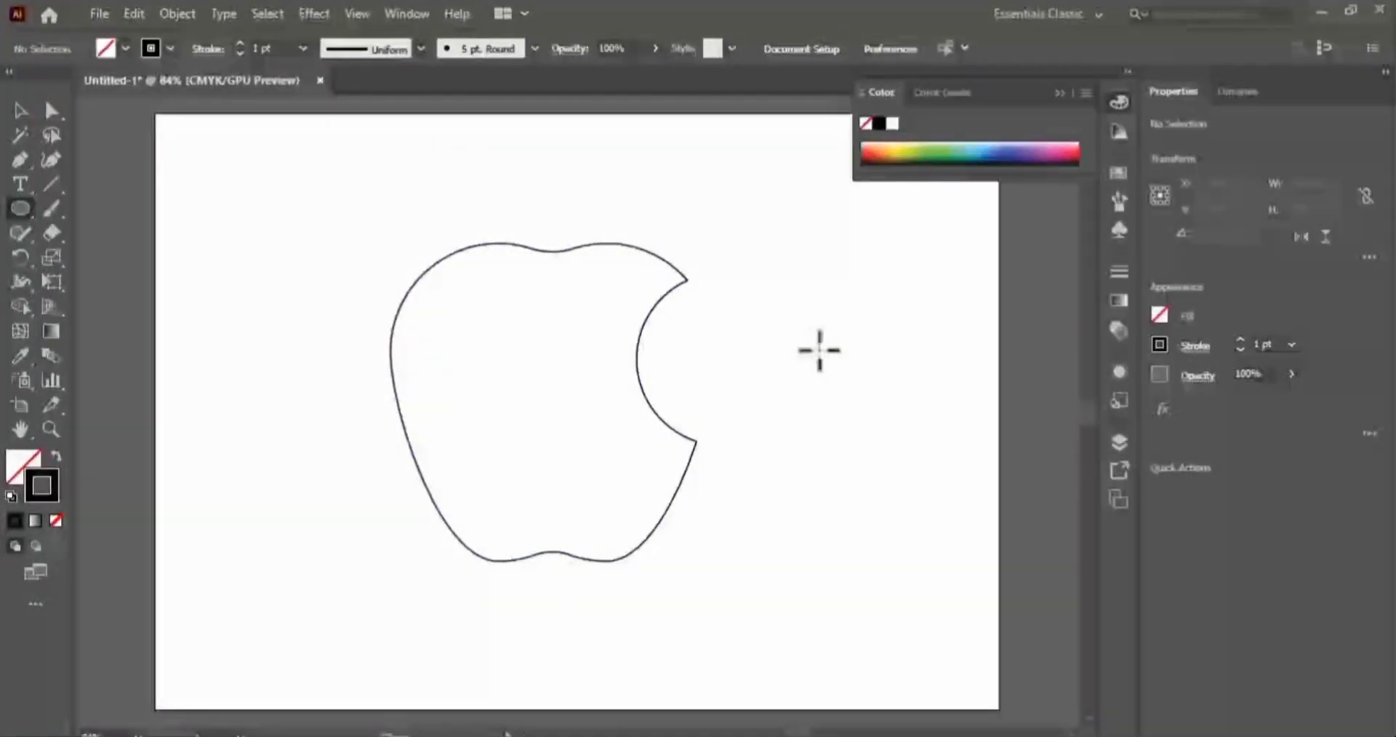
pyautogui.moveTo(808, 334); pyautogui.dragTo(958, 503)
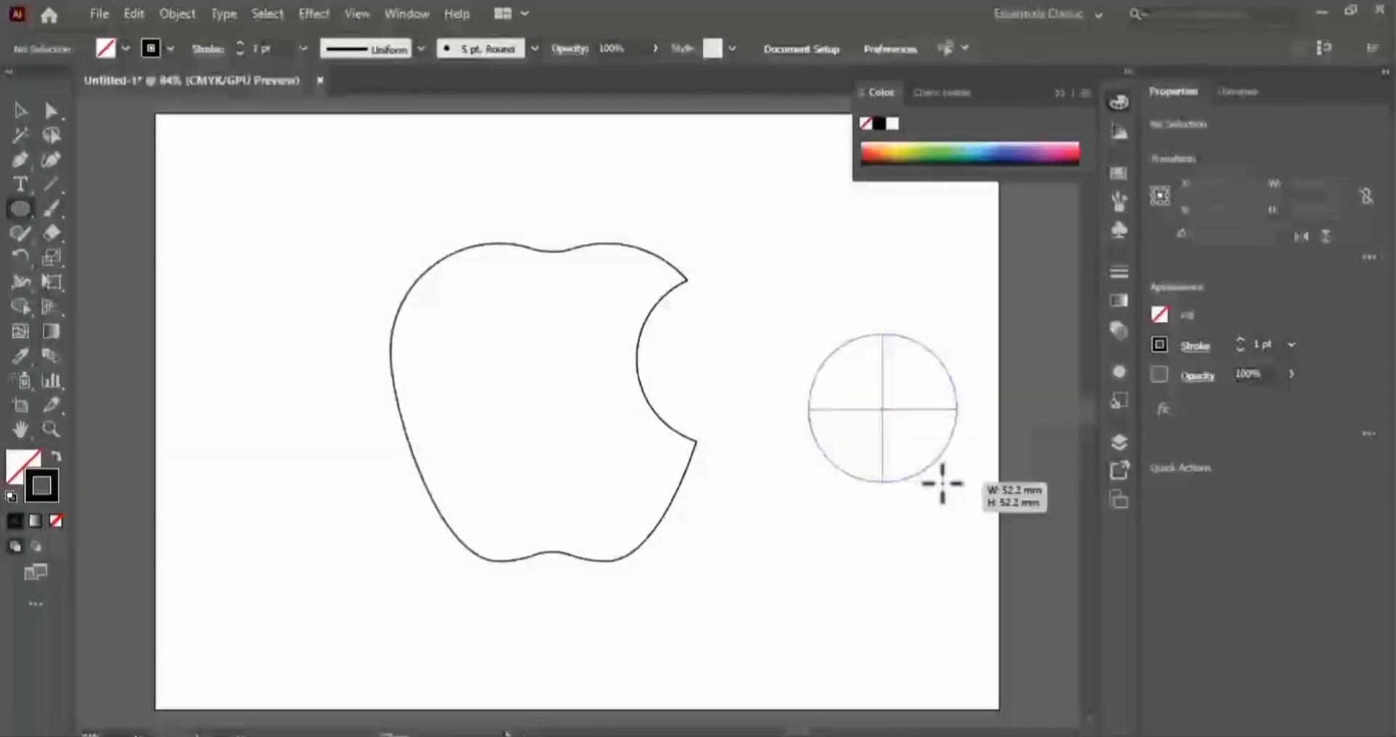
pyautogui.moveTo(958, 503); pyautogui.dragTo(939, 483)
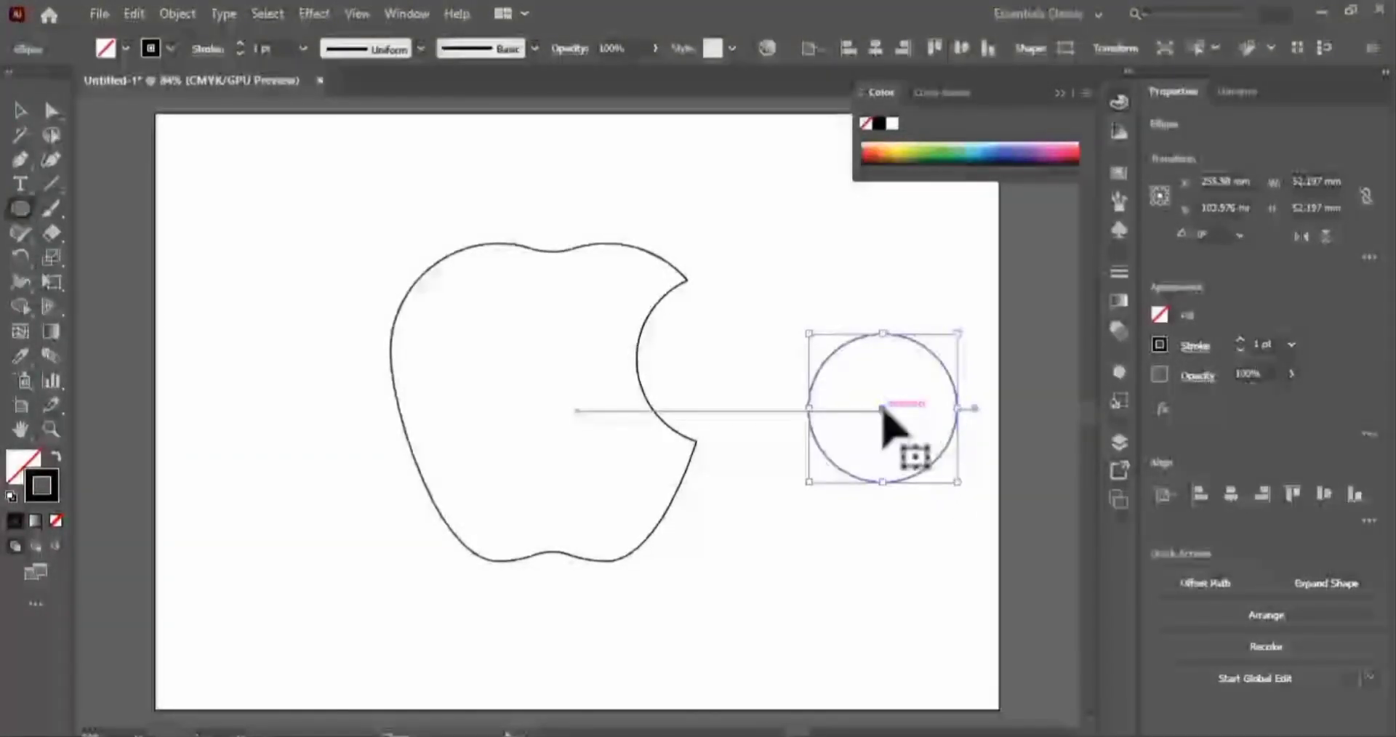
pyautogui.moveTo(882, 408)
pyautogui.mouseDown()
pyautogui.moveTo(840, 420)
pyautogui.moveTo(807, 405)
pyautogui.moveTo(883, 409)
pyautogui.mouseUp()
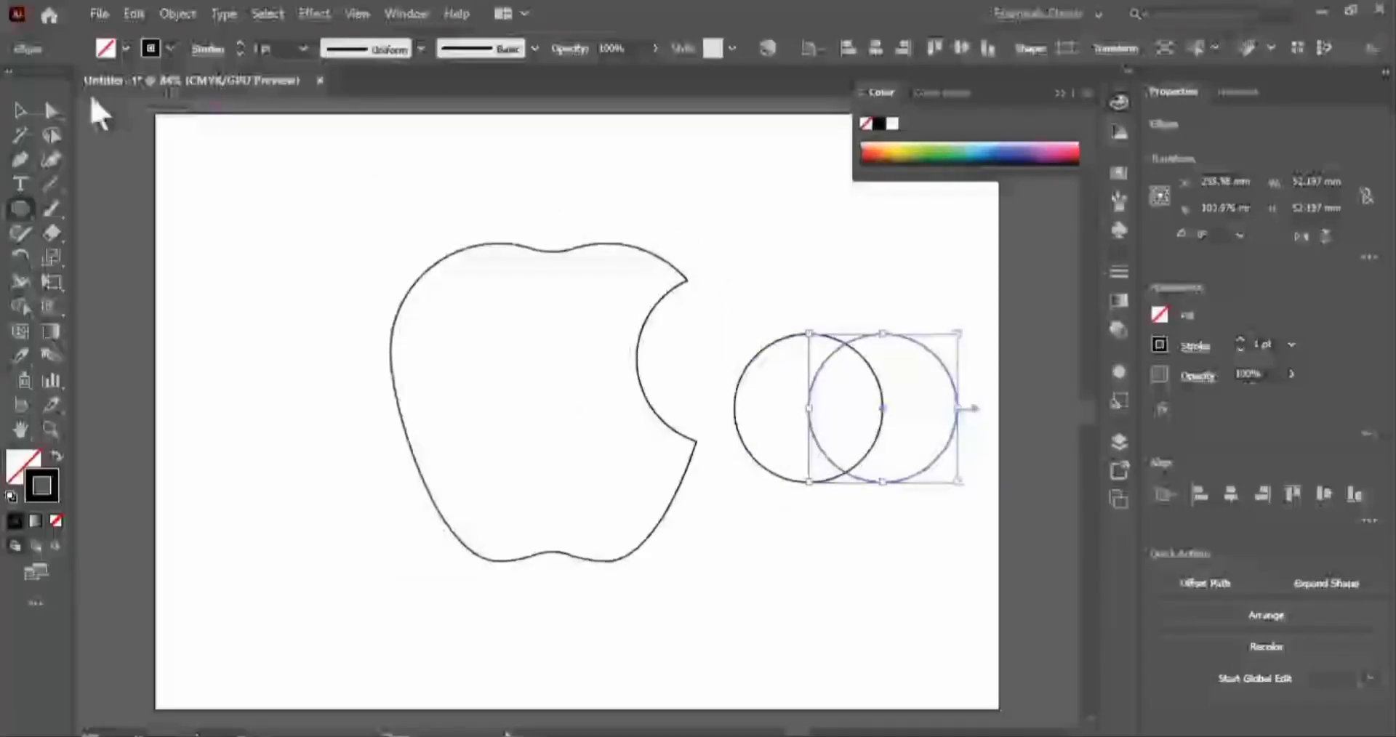
pyautogui.click(20, 109)
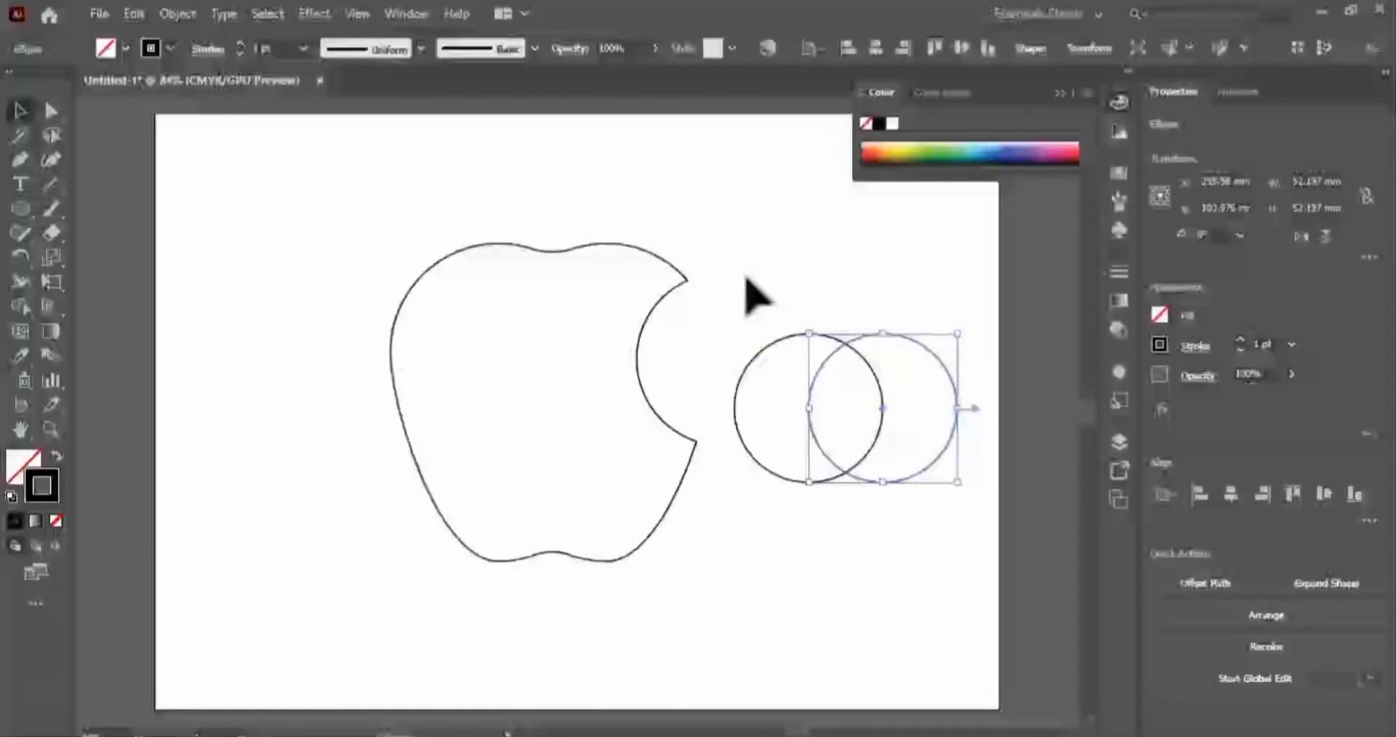
pyautogui.hotkey('ctrl', 'a')
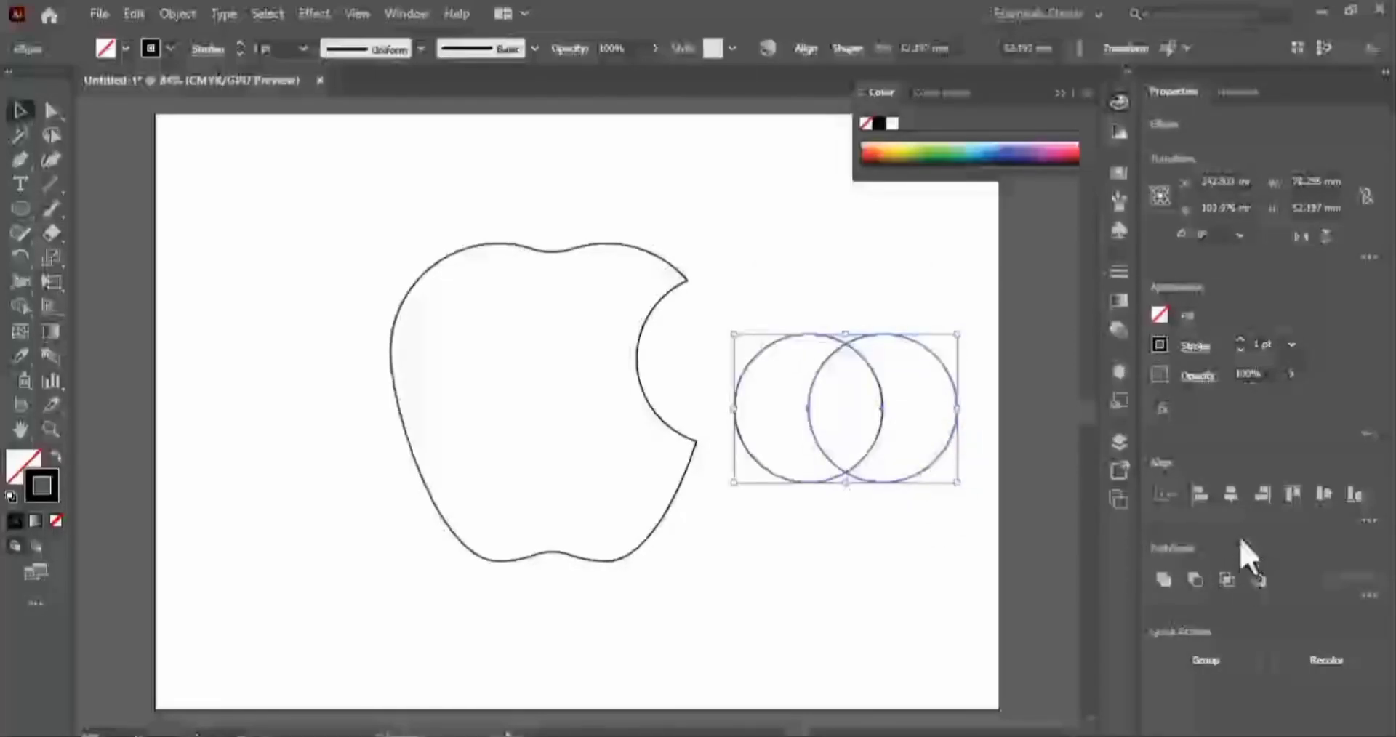
pyautogui.click(1228, 580)
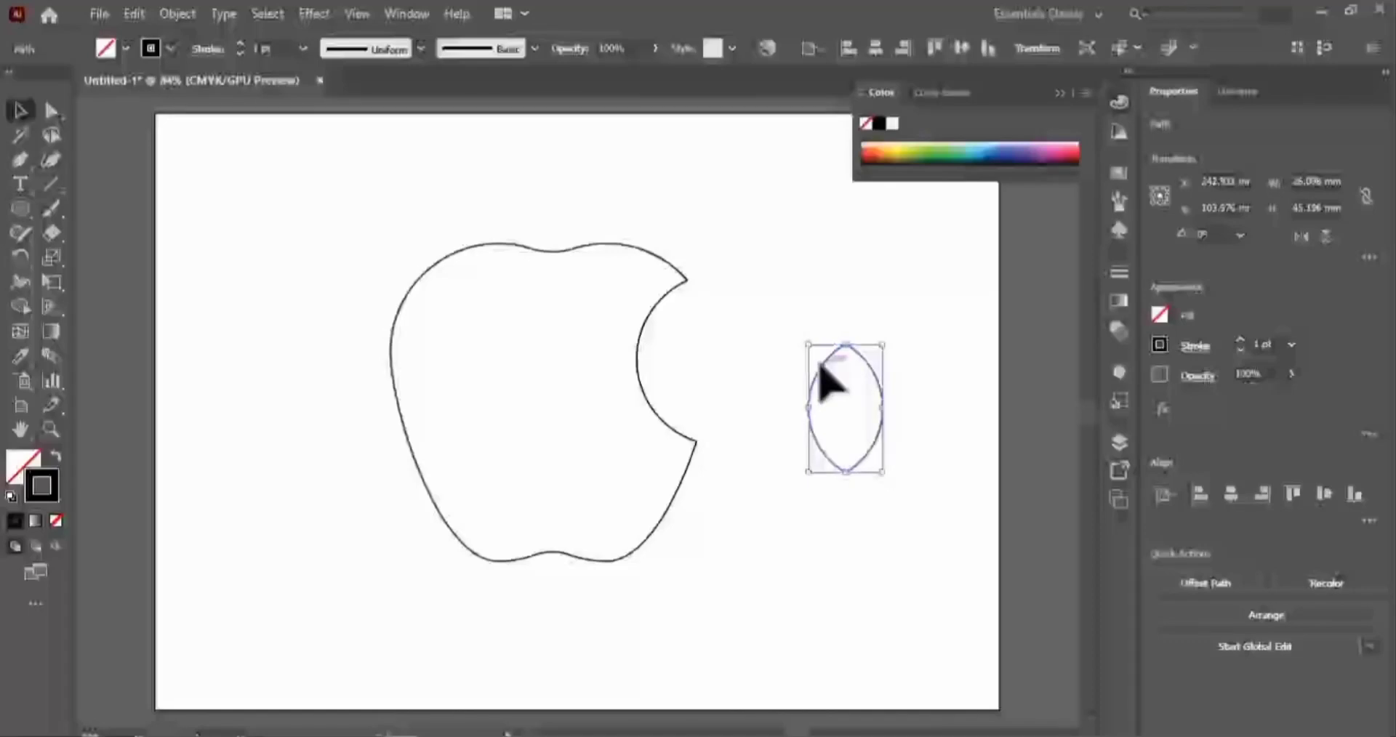
# - Move the lens above the apple's top dip and tilt it into a leaf
pyautogui.moveTo(822, 366)
pyautogui.mouseDown()
pyautogui.moveTo(752, 297)
pyautogui.moveTo(527, 139)
pyautogui.mouseUp()
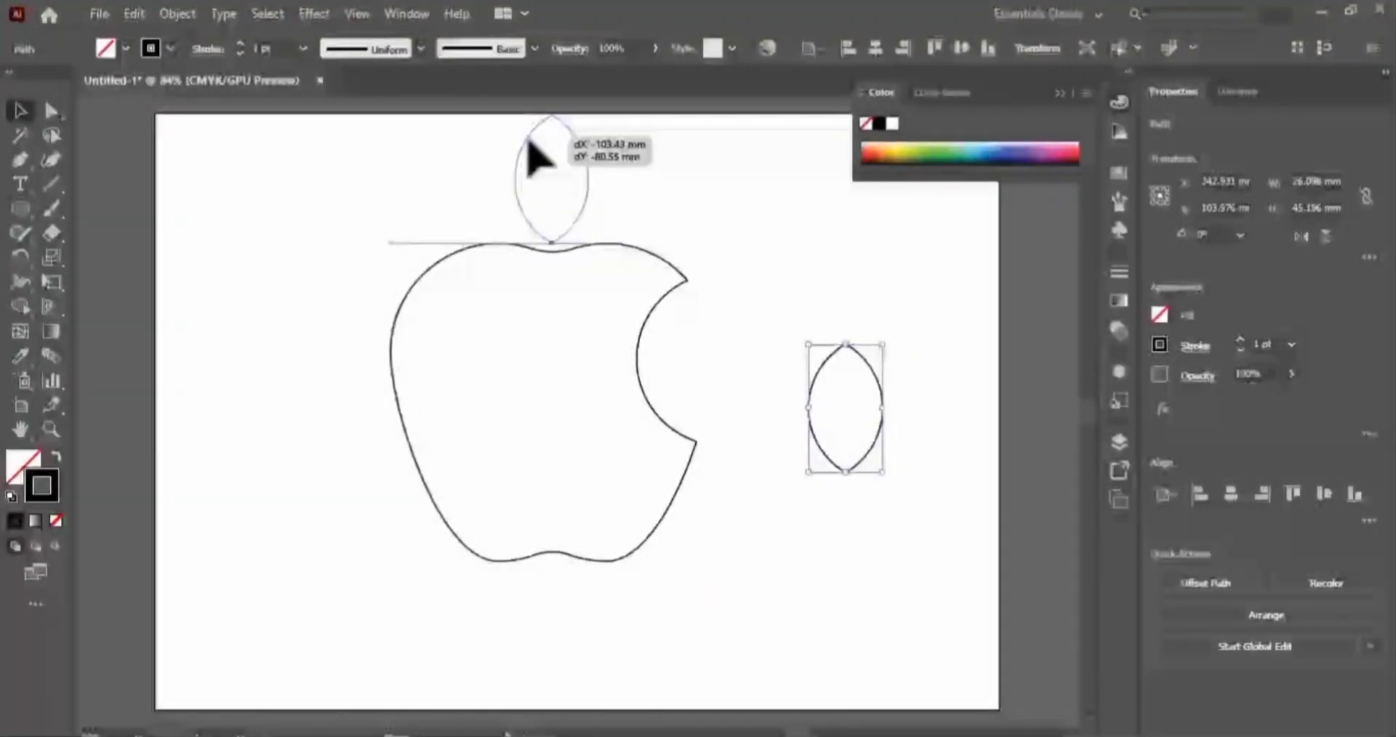
pyautogui.moveTo(527, 138); pyautogui.dragTo(529, 140)
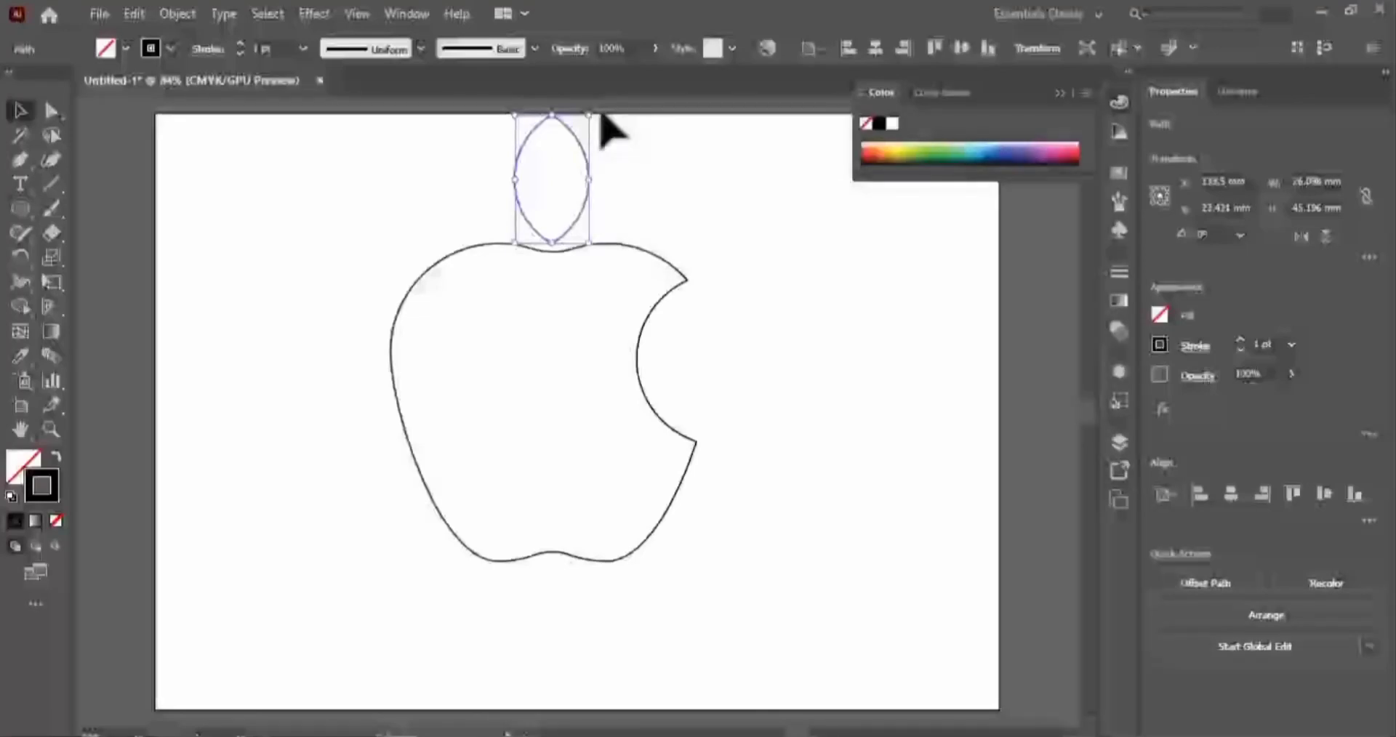
pyautogui.moveTo(605, 119); pyautogui.dragTo(648, 171)
pyautogui.moveTo(565, 154); pyautogui.dragTo(603, 162)
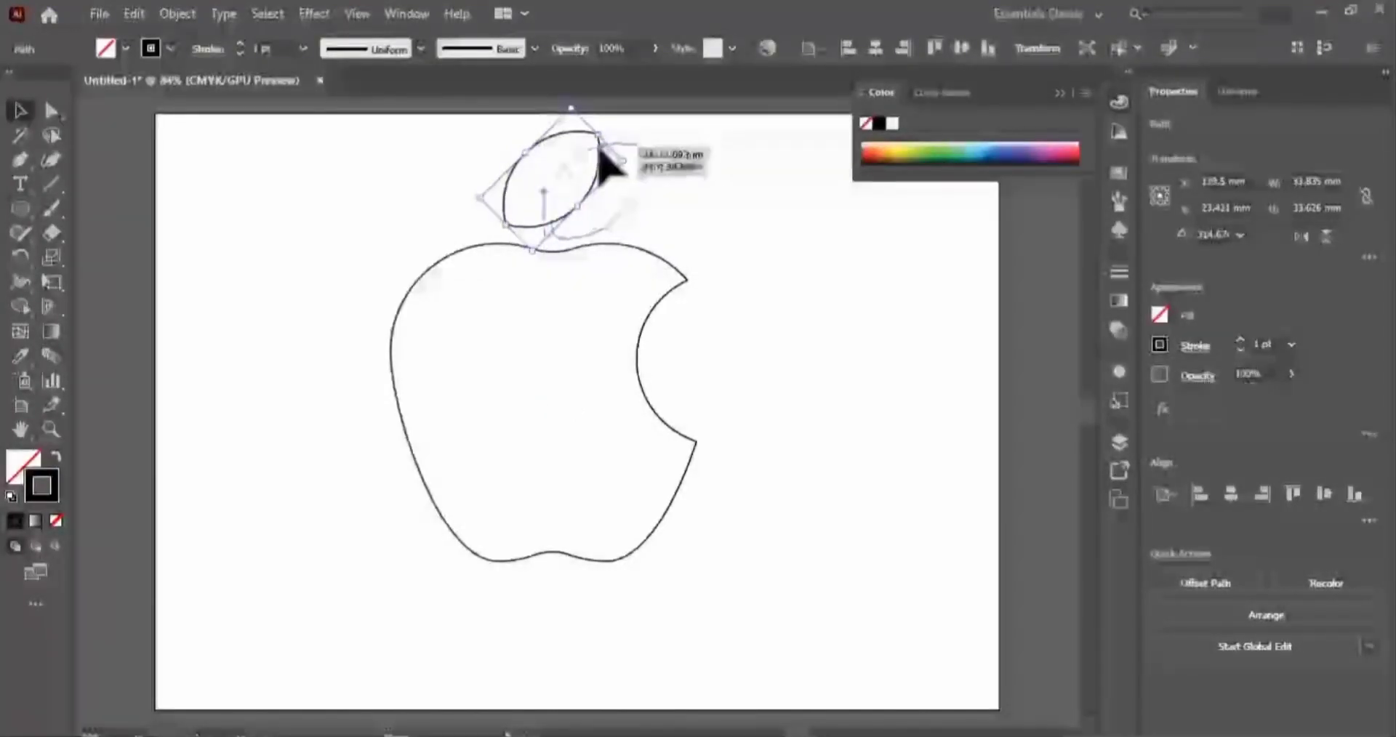
pyautogui.moveTo(603, 162); pyautogui.dragTo(600, 155)
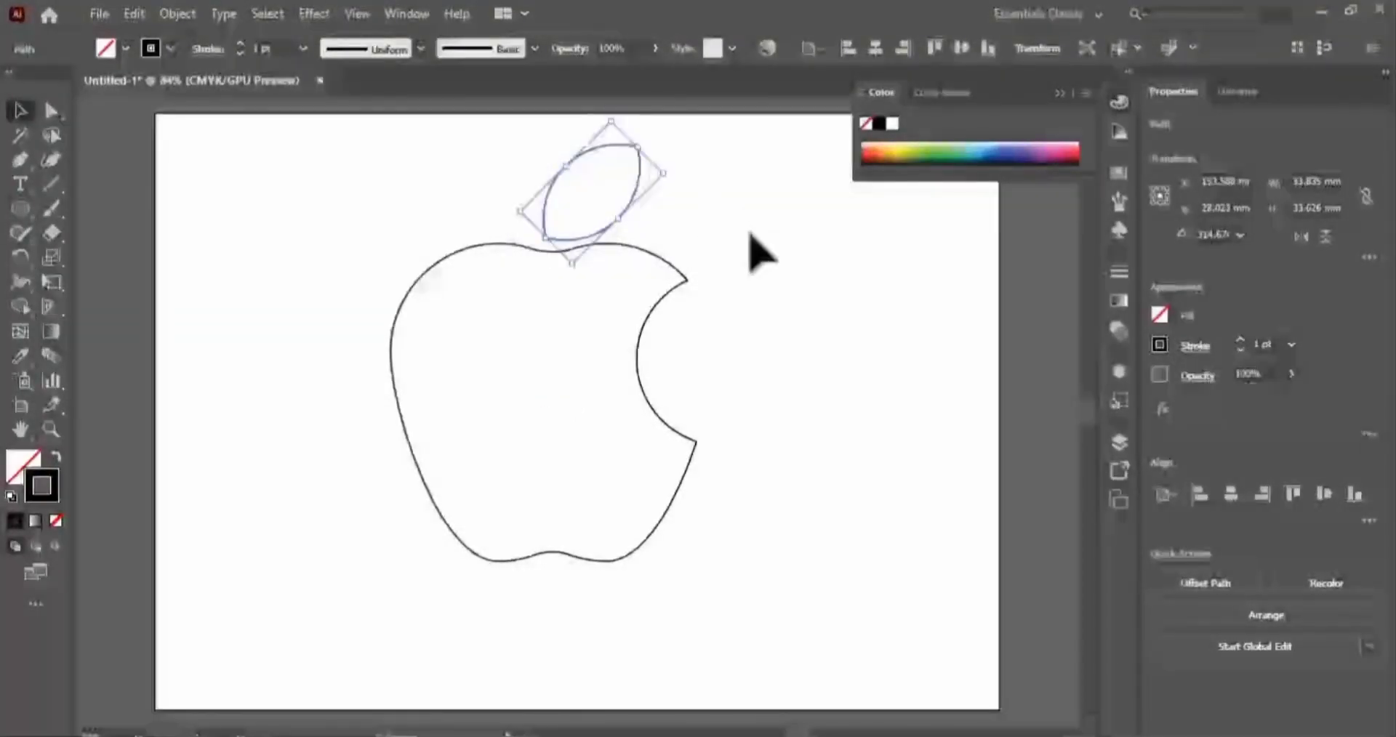
pyautogui.click(753, 251)
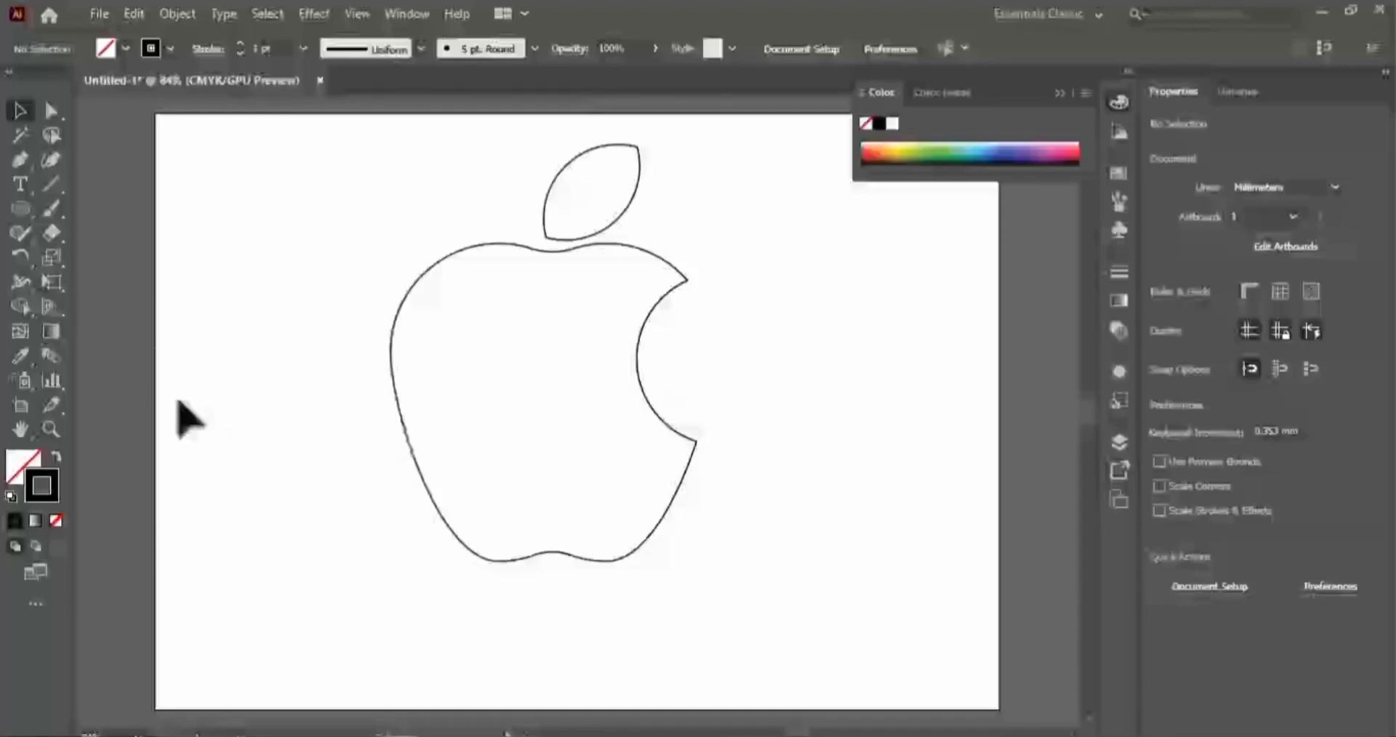
# - Remove the outline from the apple and leaf and give them a gradient fill
pyautogui.moveTo(248, 168)
pyautogui.mouseDown()
pyautogui.moveTo(761, 583)
pyautogui.moveTo(764, 601)
pyautogui.mouseUp()
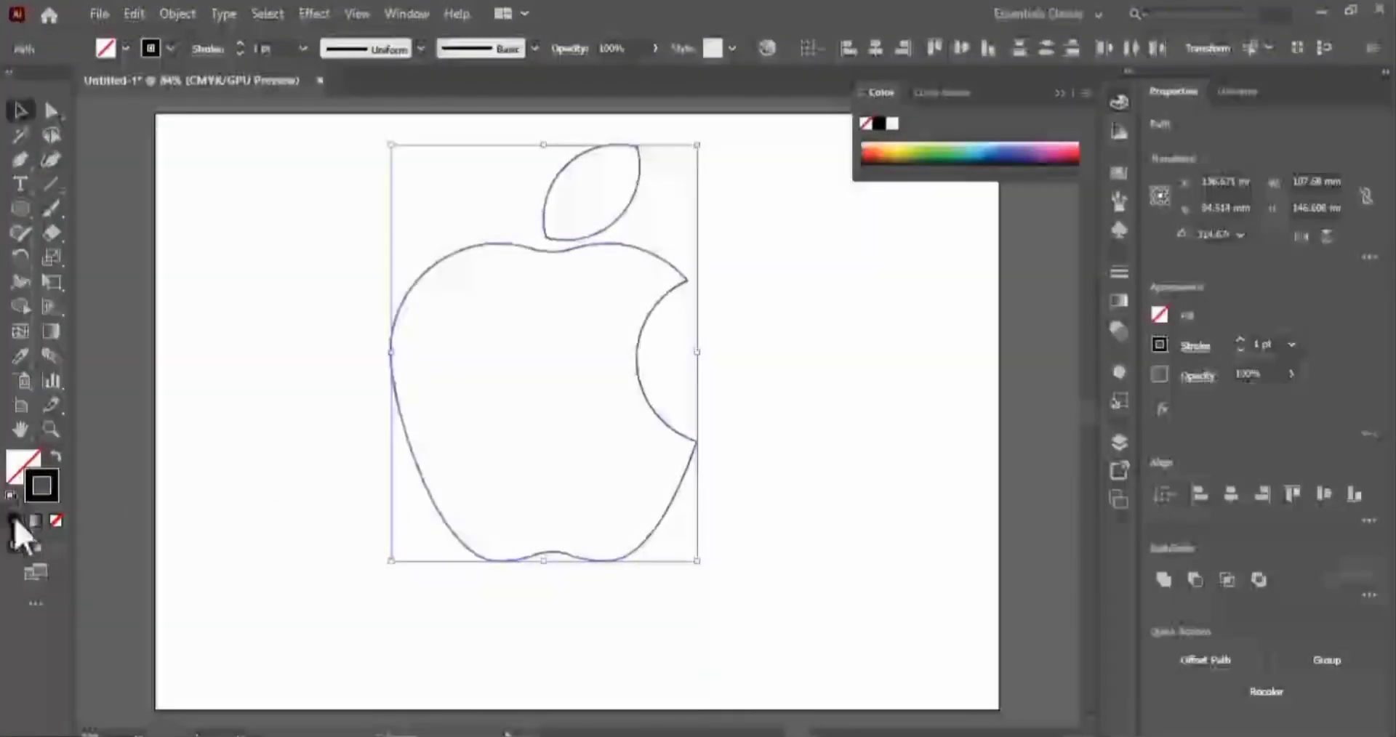
pyautogui.click(54, 521)
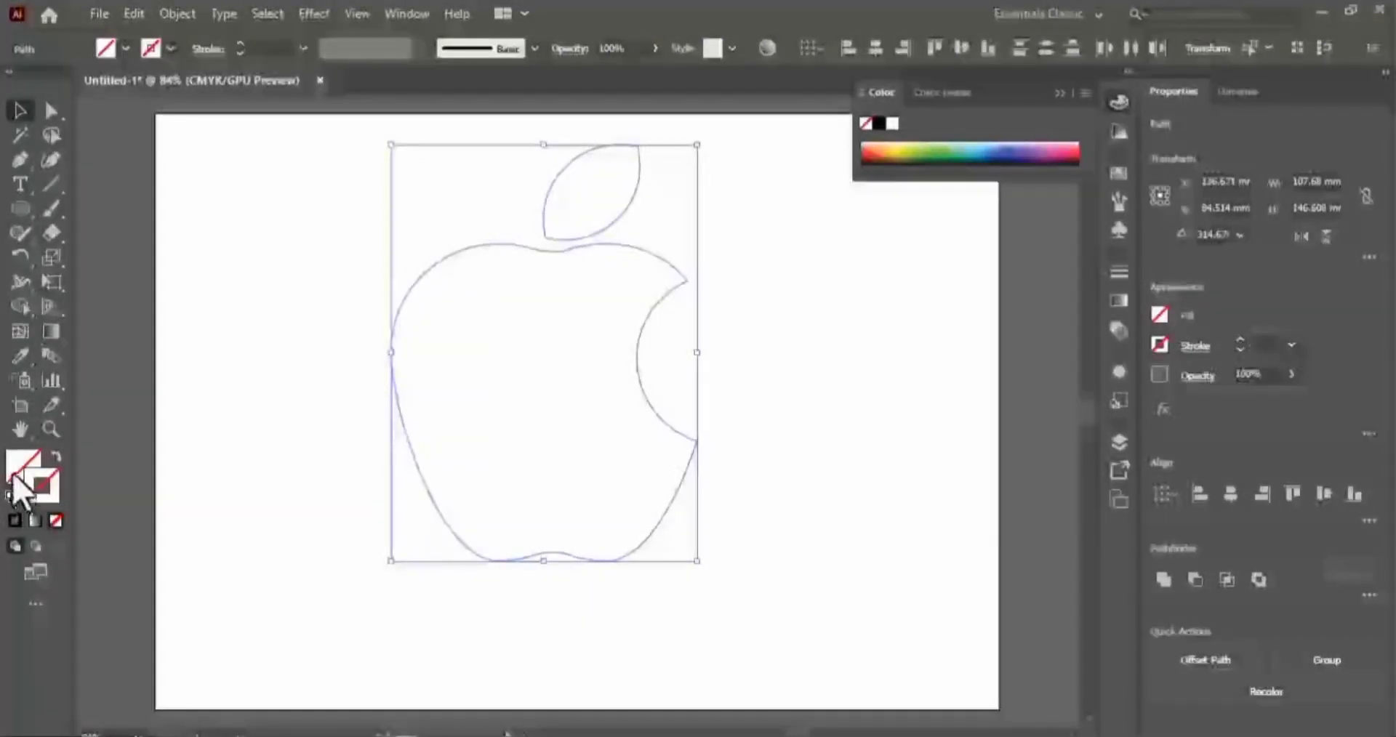
pyautogui.click(35, 520)
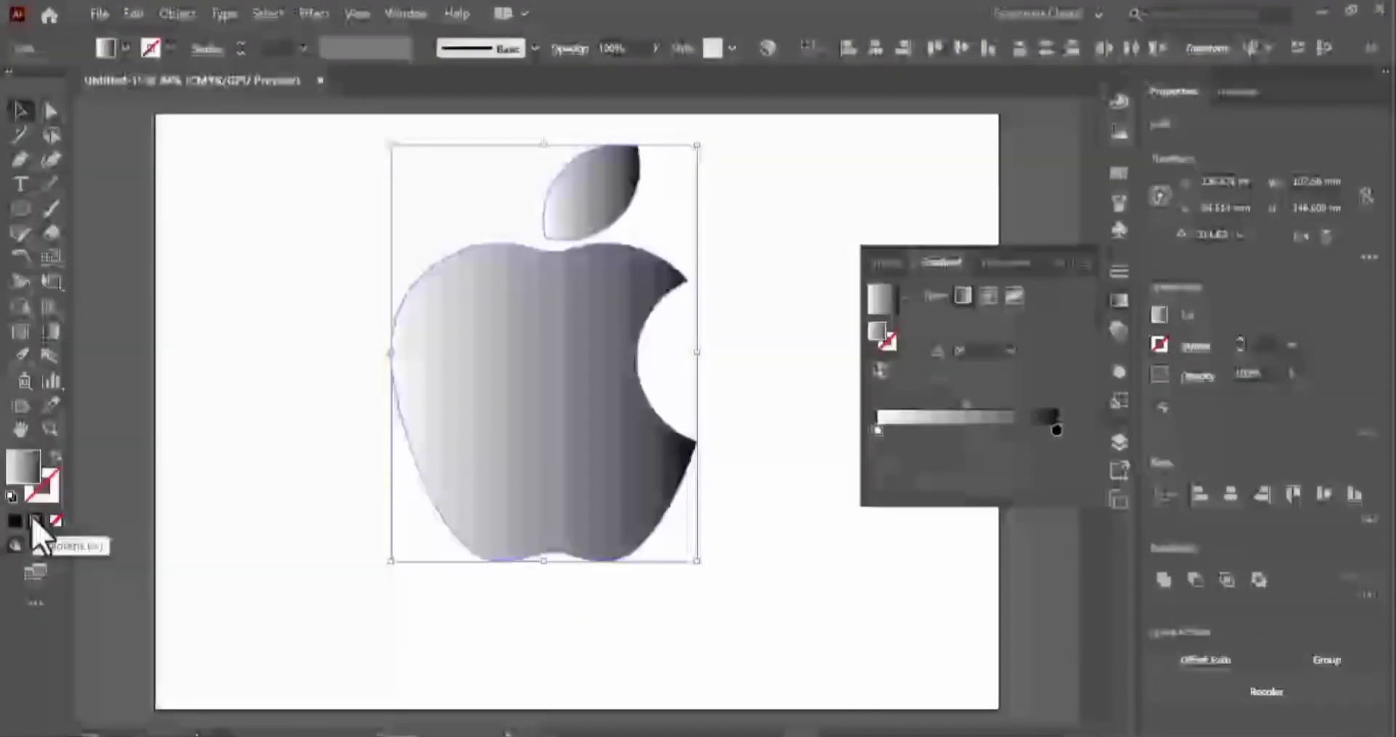
# - Set the gradient's left stop to pink and its right stop to orange-red
pyautogui.click(877, 430)
pyautogui.doubleClick(877, 431)
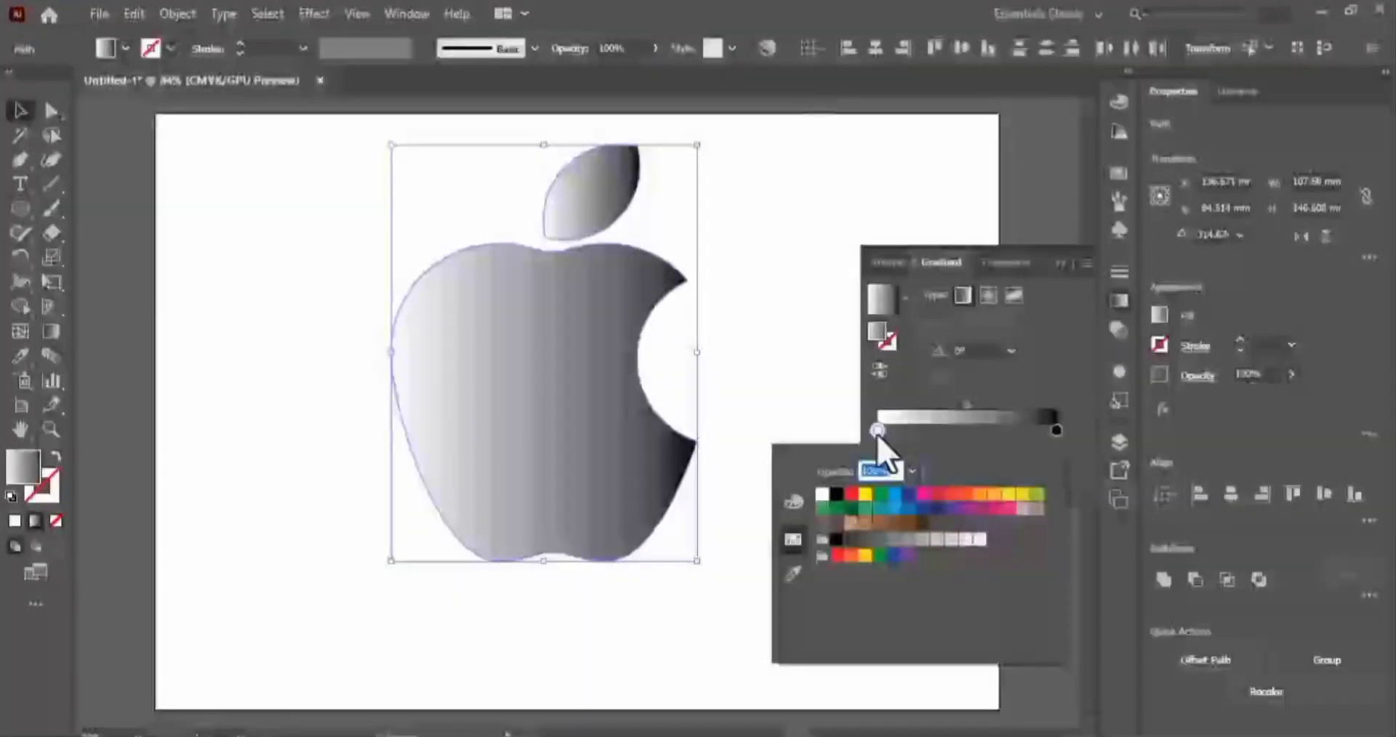
pyautogui.click(922, 496)
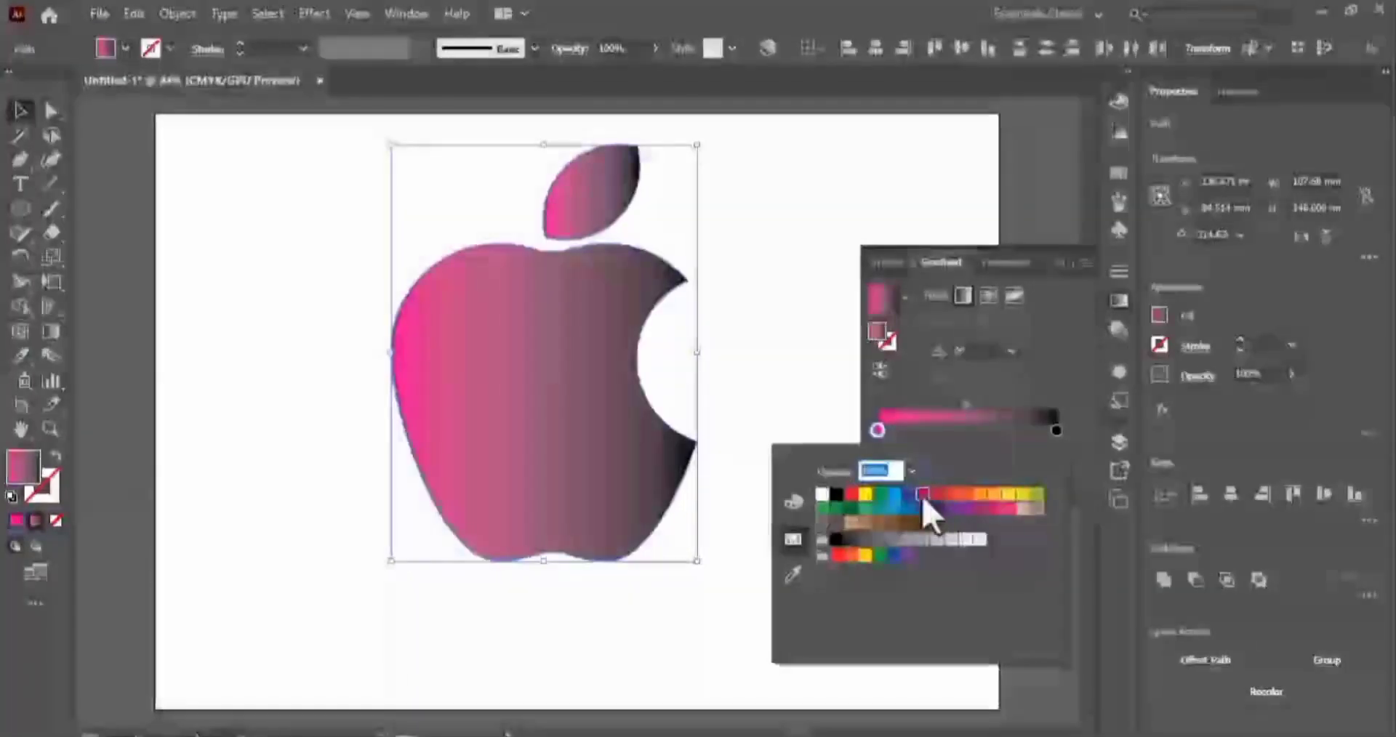
pyautogui.click(1057, 432)
pyautogui.doubleClick(1057, 432)
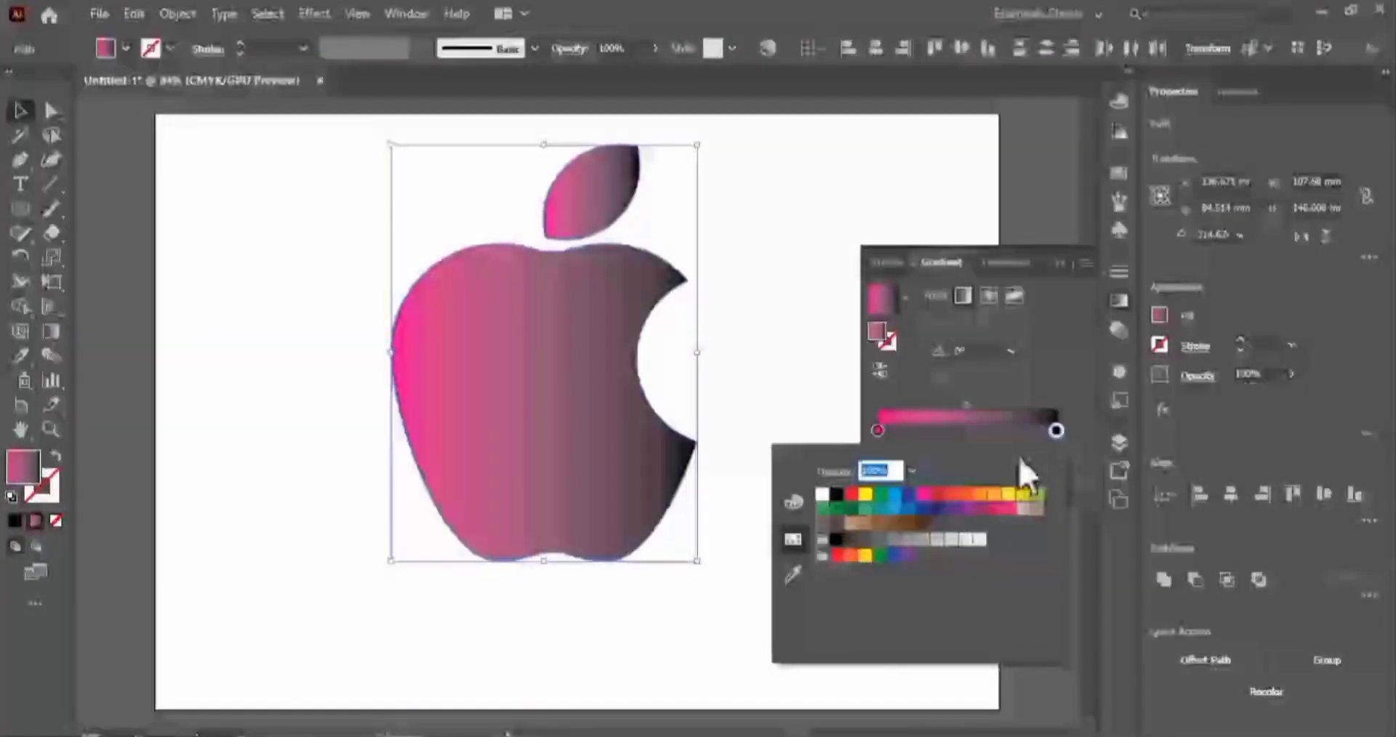
pyautogui.click(937, 496)
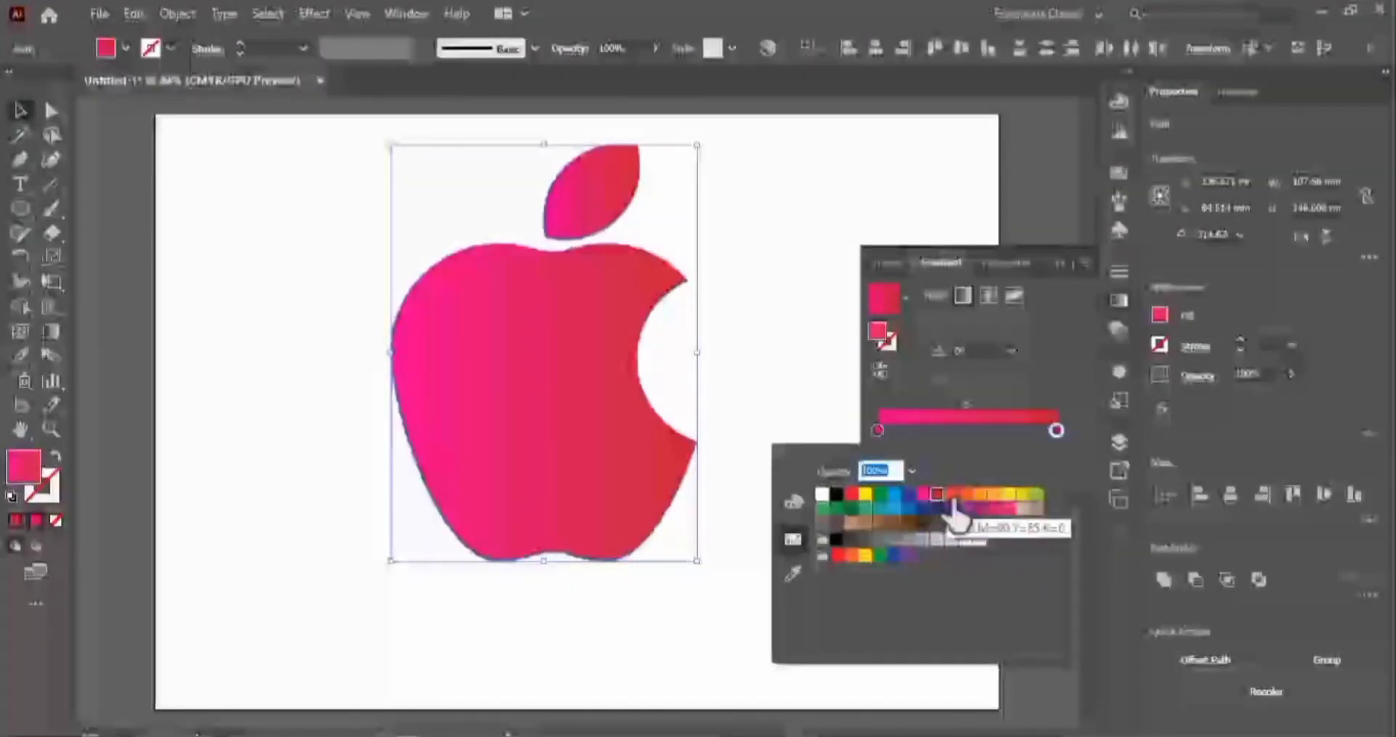
pyautogui.click(952, 495)
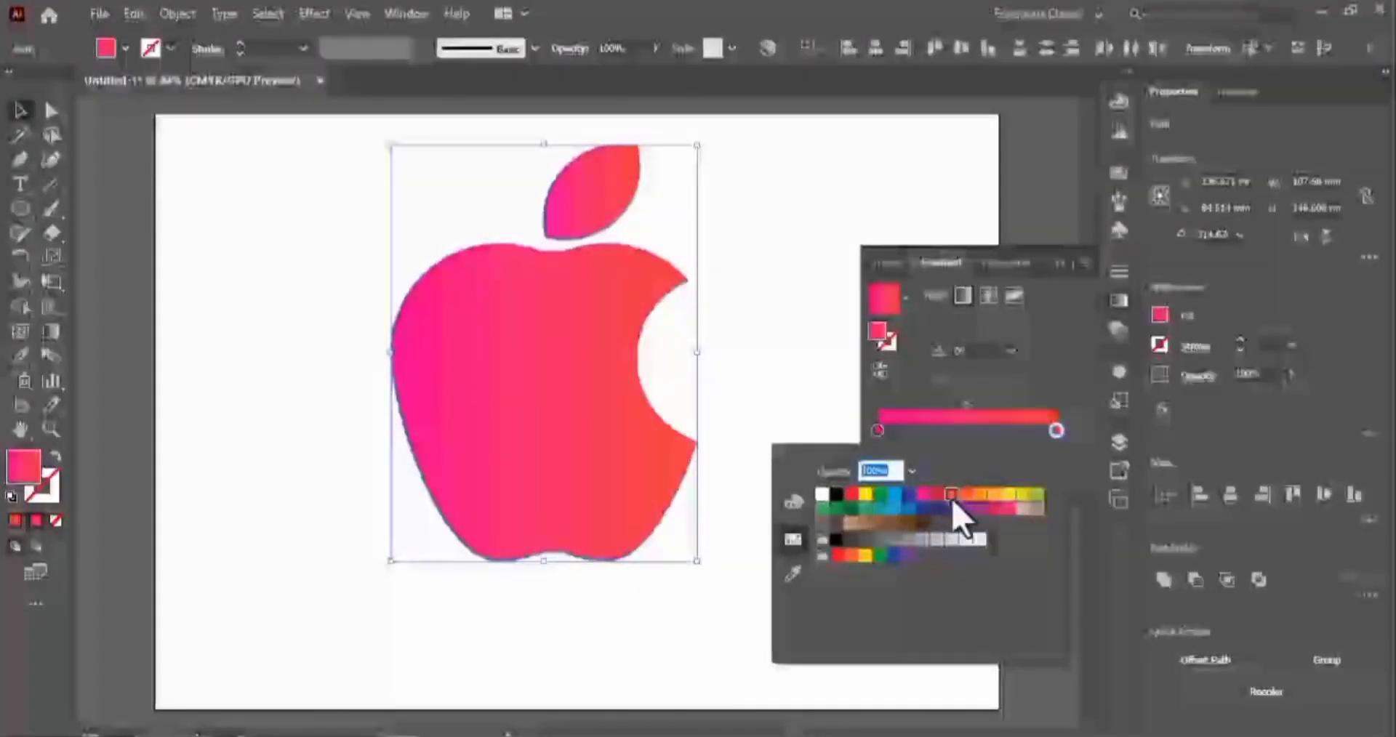
pyautogui.click(906, 716)
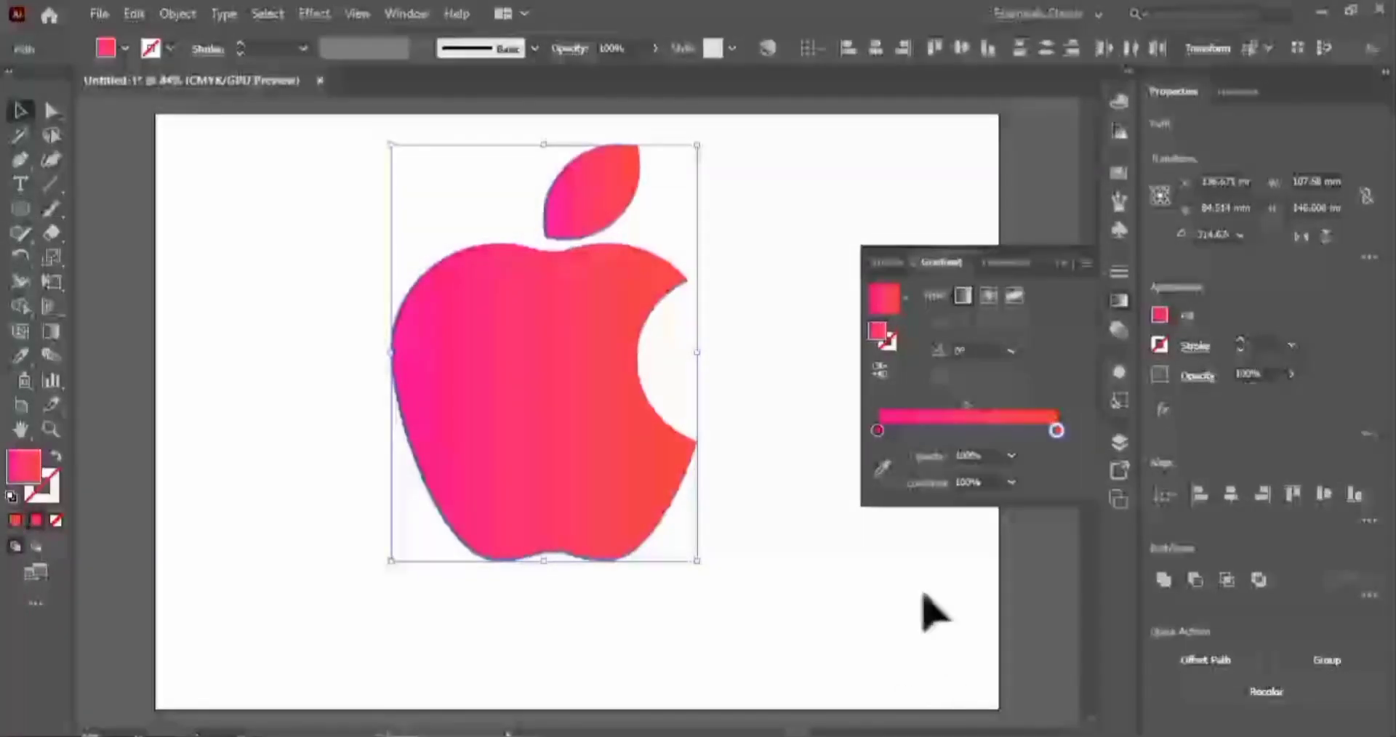
# - Move the apple logo lower, toward the artboard centre
pyautogui.click(939, 640)
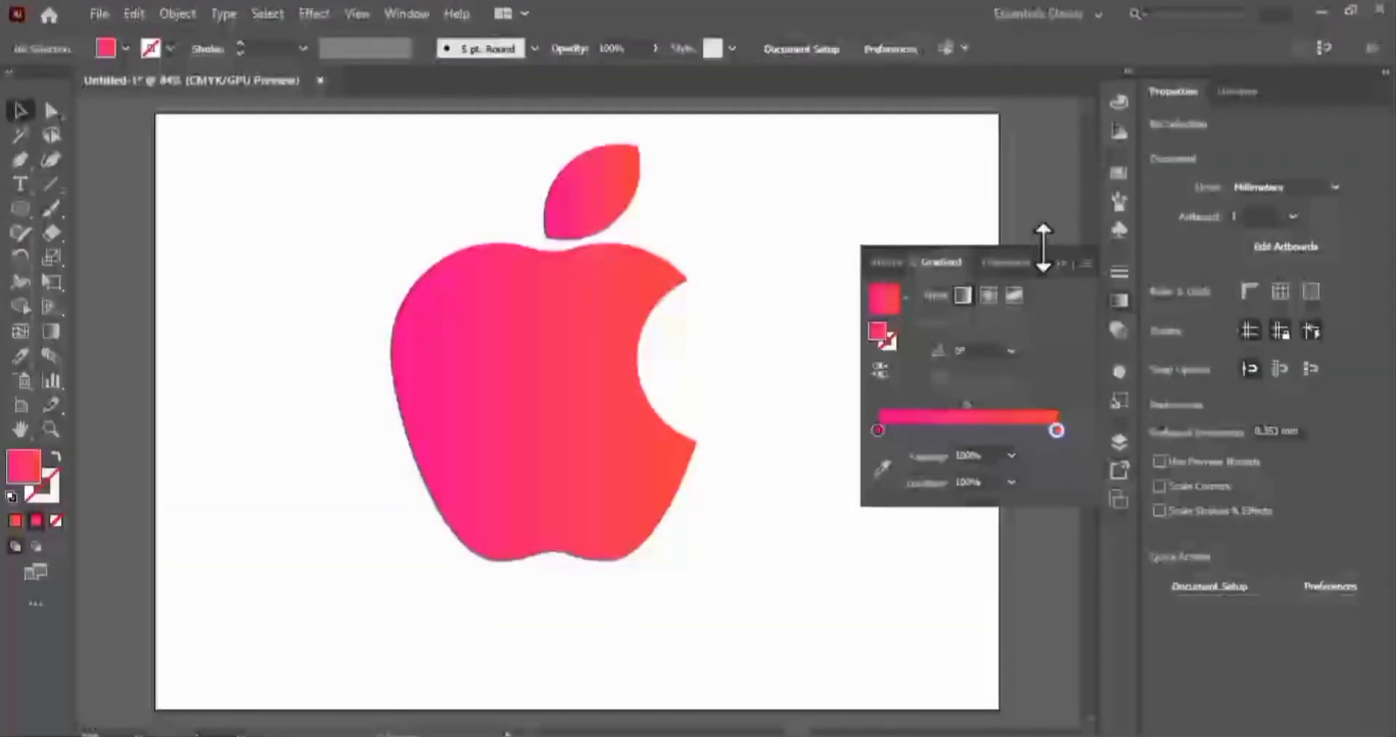
pyautogui.click(1060, 264)
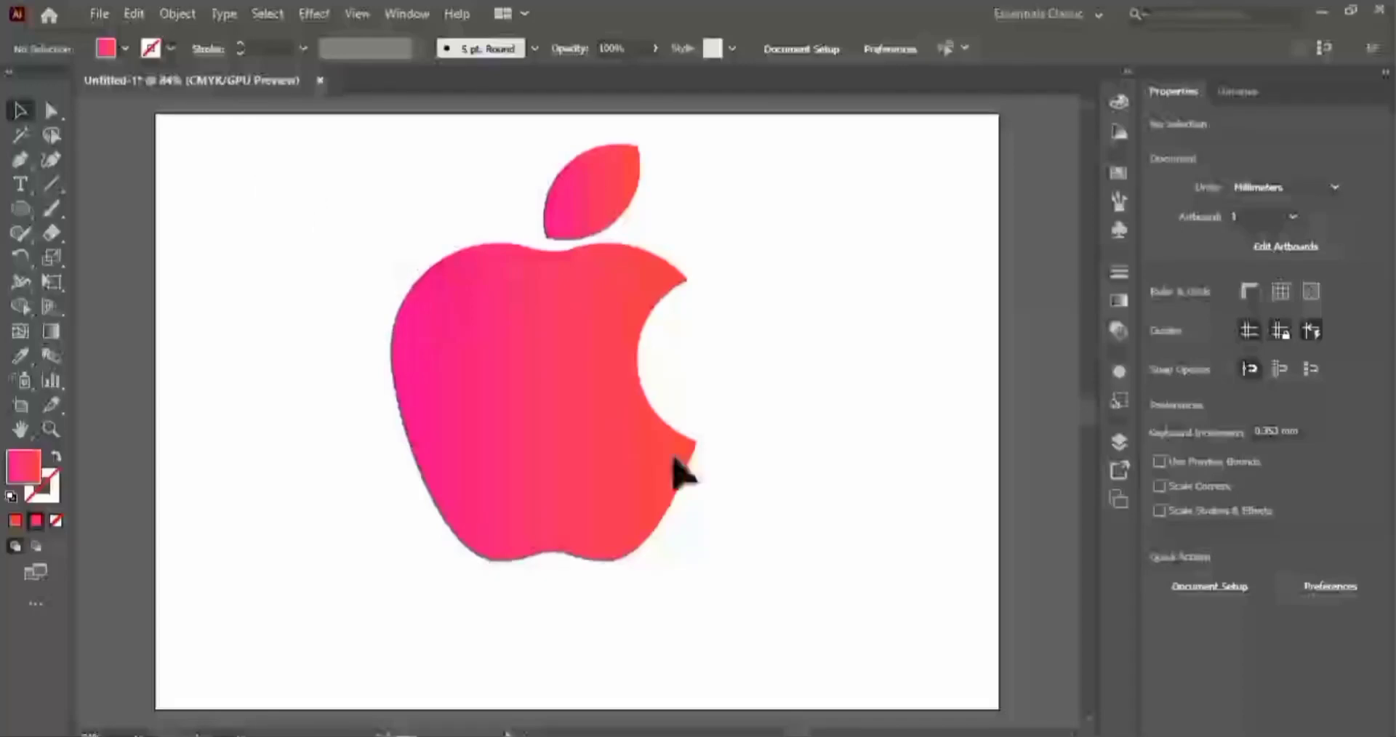
pyautogui.click(582, 417)
pyautogui.moveTo(546, 368); pyautogui.dragTo(553, 434)
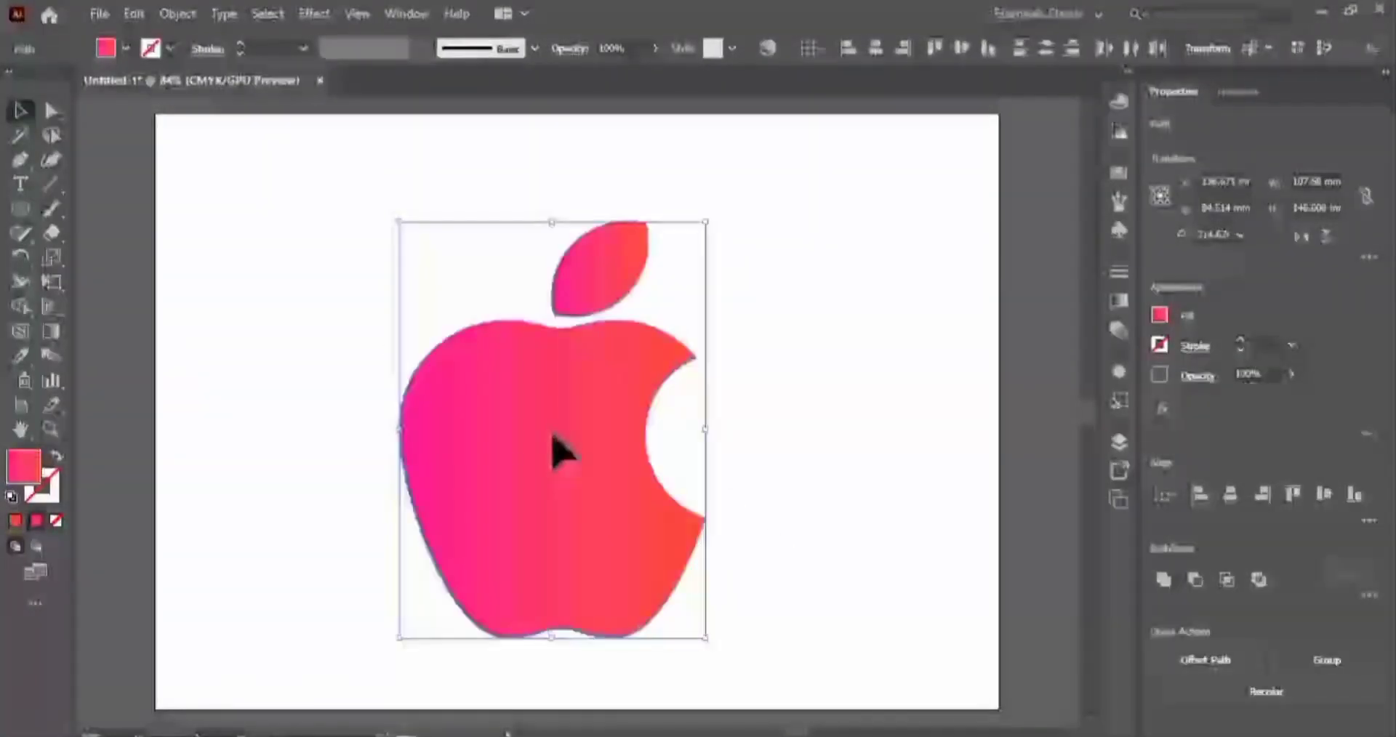